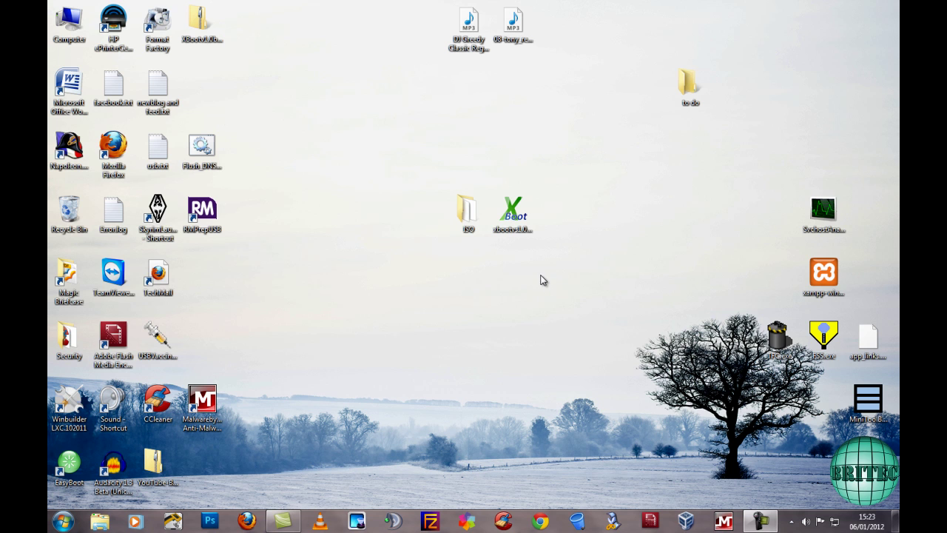
- Review the ISO images stored in the desktop's ISO folder, and close the folder
{"action": "left_click", "coordinate": [514, 219]}
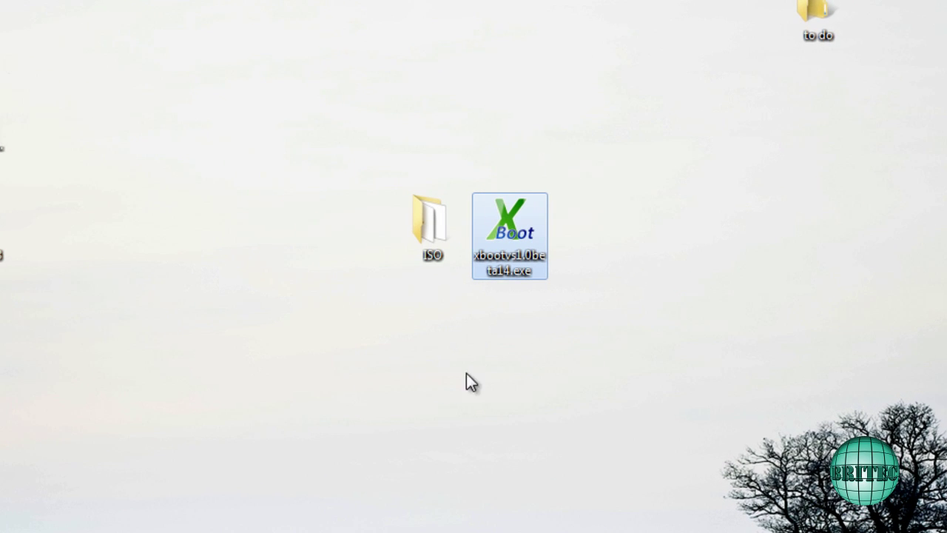
{"action": "double_click", "coordinate": [427, 251]}
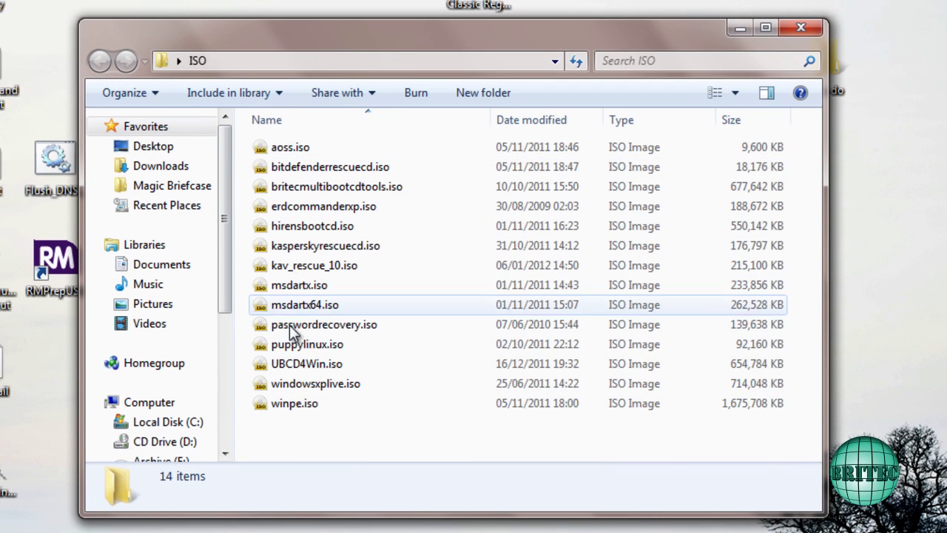
{"action": "left_click", "coordinate": [801, 28]}
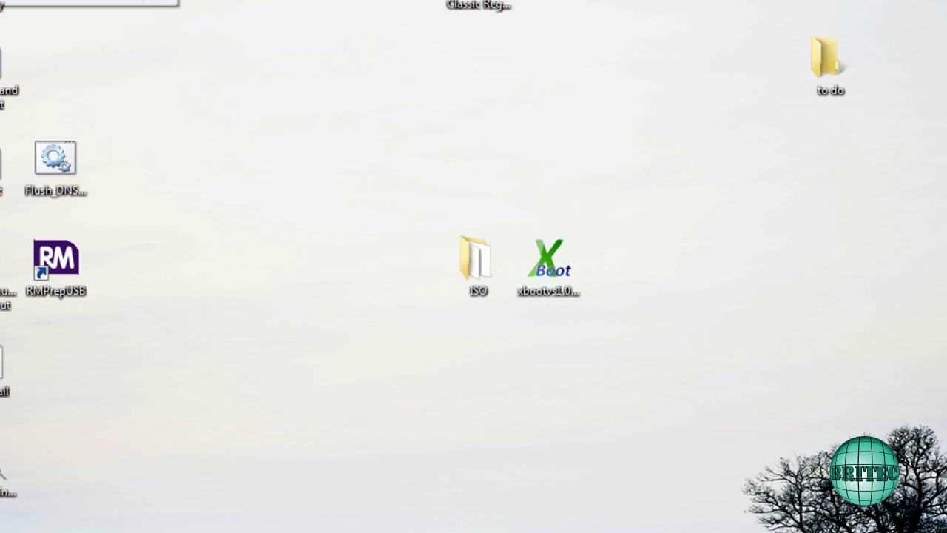
- Check the contents and free space of the RESCUE (H:) flash drive, and close the file browser
{"action": "key", "text": "super+e"}
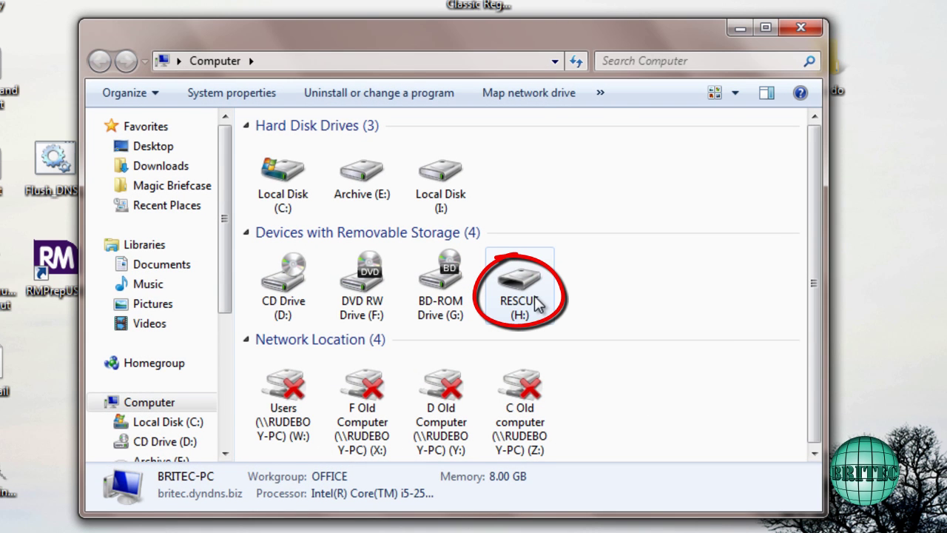
{"action": "double_click", "coordinate": [534, 300]}
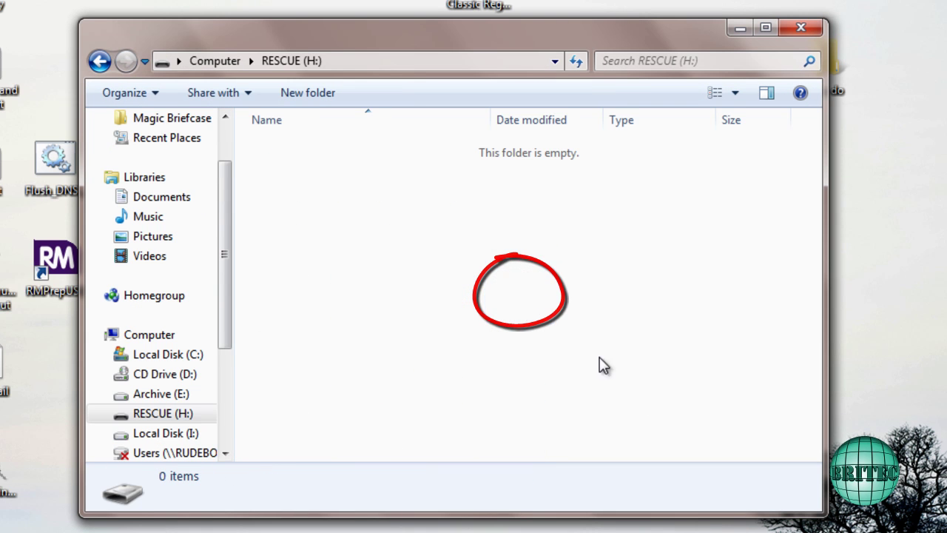
{"action": "left_click", "coordinate": [109, 59]}
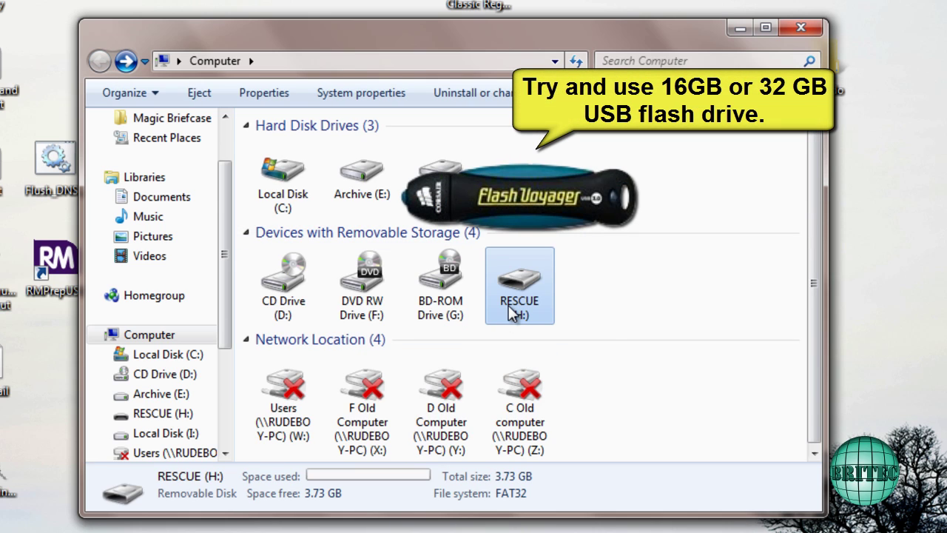
{"action": "mouse_move", "coordinate": [509, 305]}
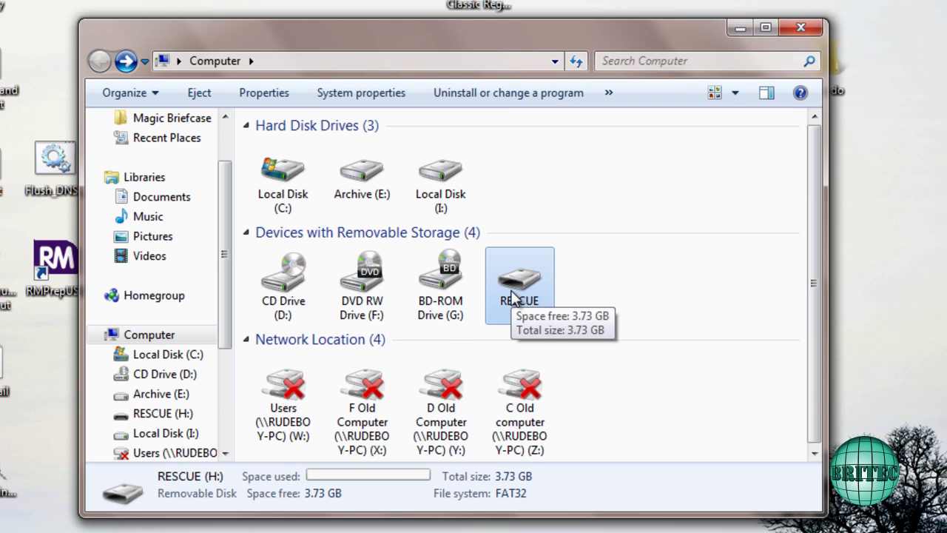
{"action": "left_click", "coordinate": [800, 27]}
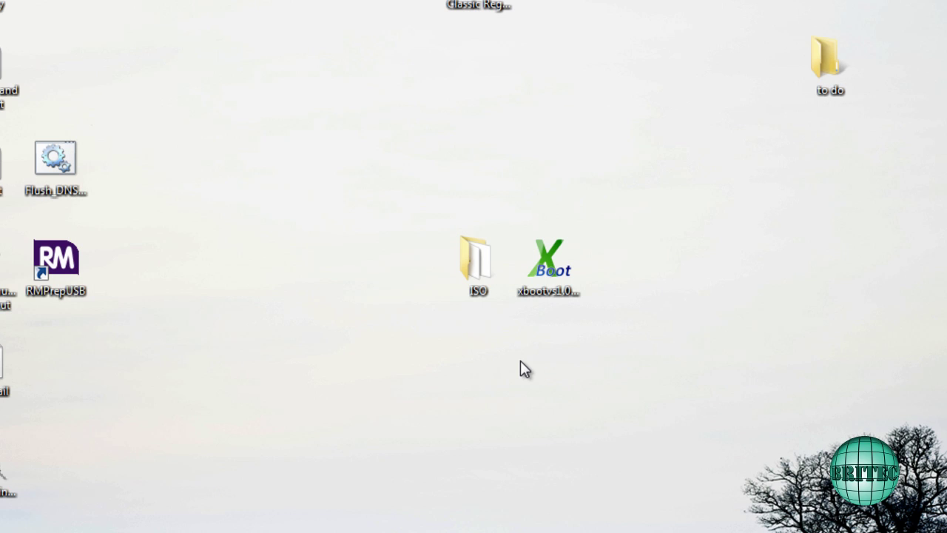
- Run xbootvs1.0beta14.exe from the desktop and open kav_rescue_10.iso from the ISO folder in it
{"action": "double_click", "coordinate": [536, 272]}
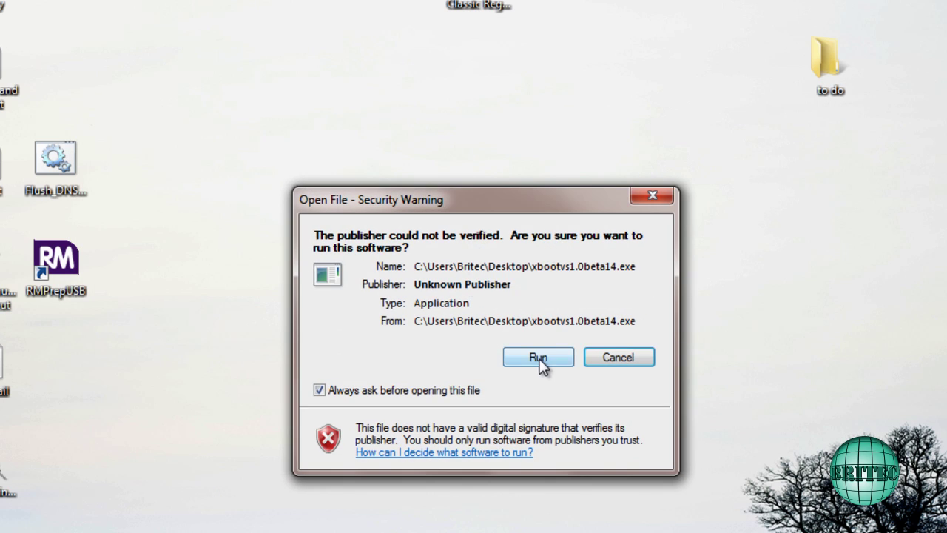
{"action": "left_click", "coordinate": [538, 357]}
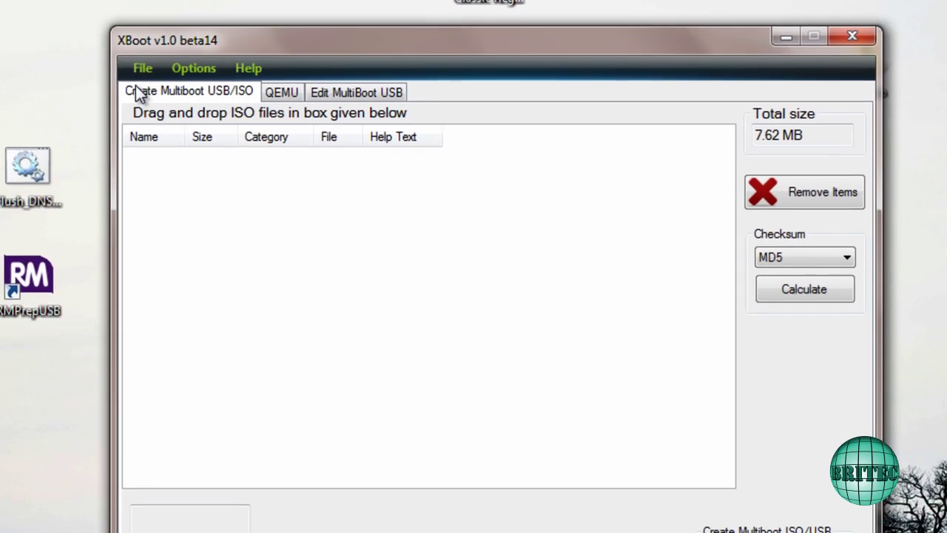
{"action": "left_click", "coordinate": [194, 58]}
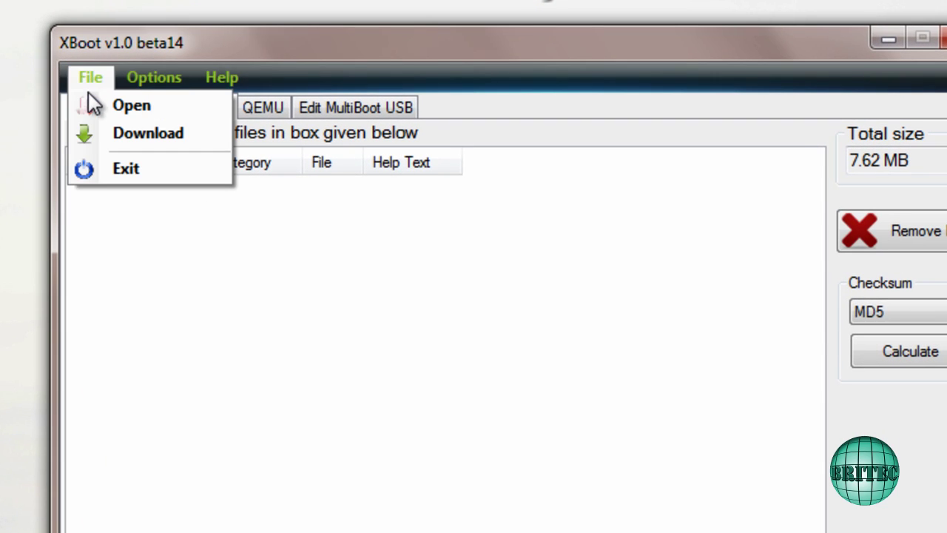
{"action": "left_click", "coordinate": [96, 107]}
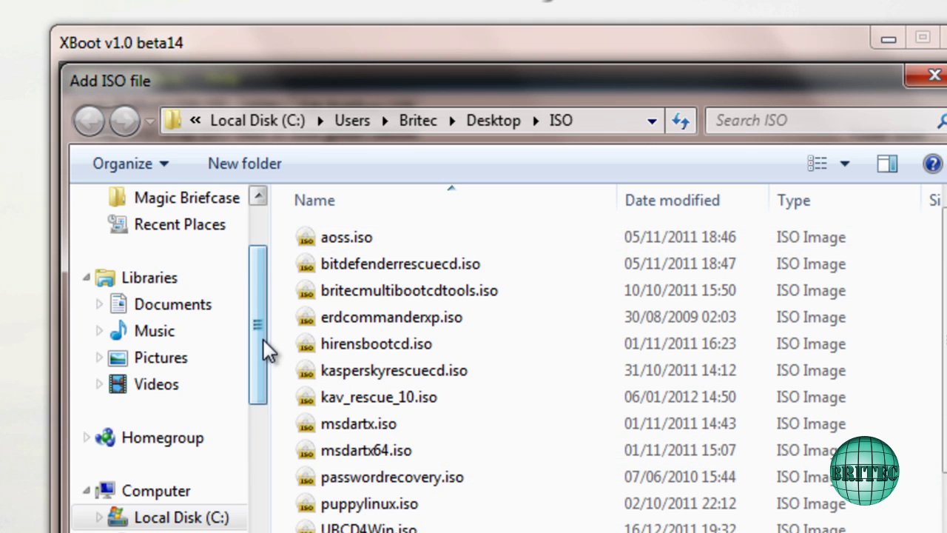
{"action": "left_click_drag", "start_coordinate": [263, 352], "coordinate": [256, 296]}
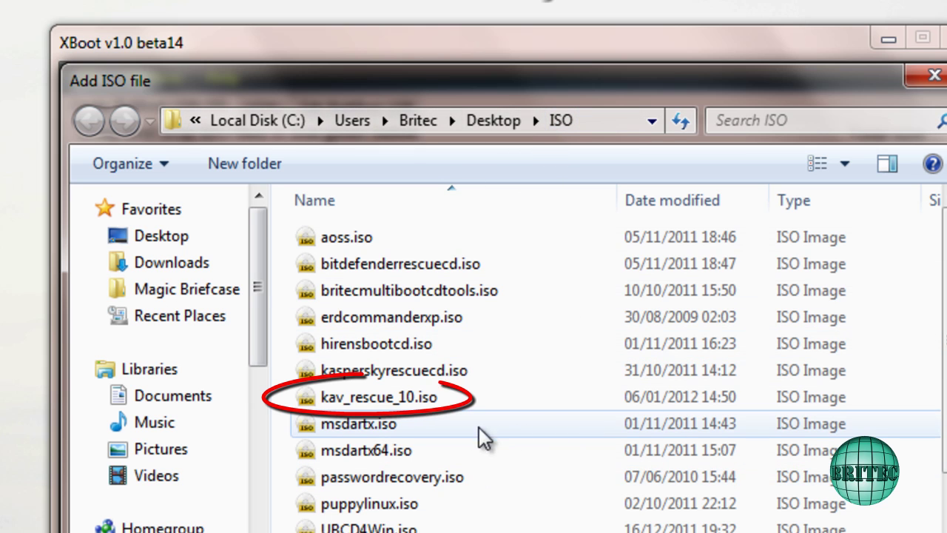
{"action": "left_click", "coordinate": [403, 398]}
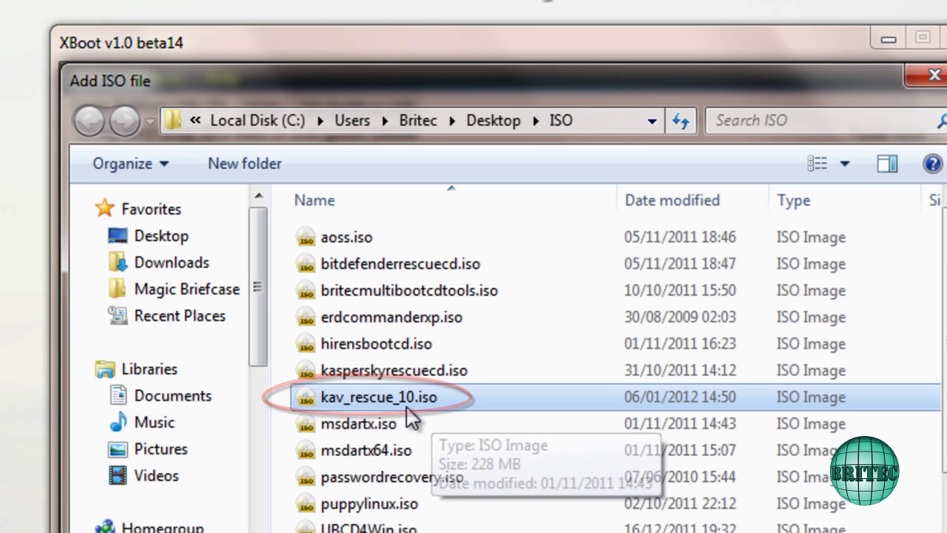
{"action": "double_click", "coordinate": [379, 397]}
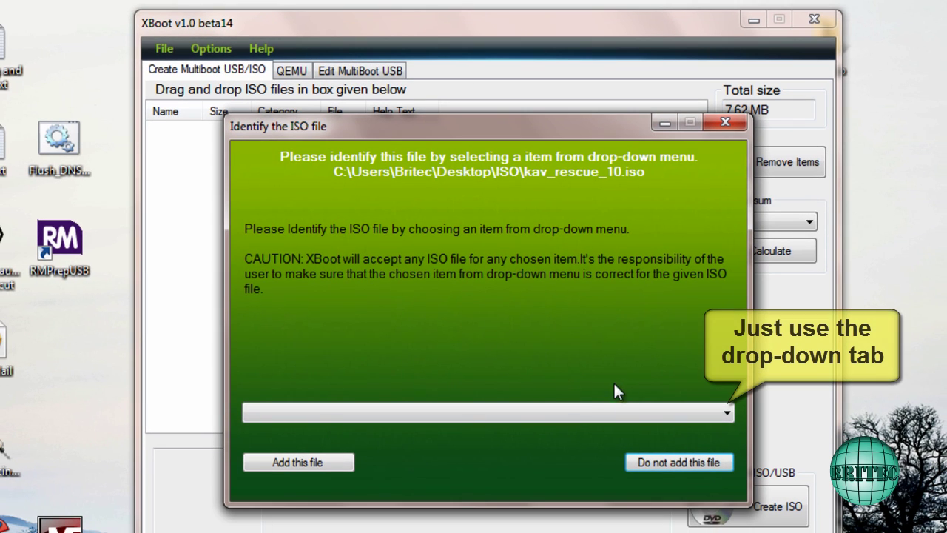
- Identify kav_rescue_10.iso as the antivirus item Kaspersky Rescue Disk and add it to the multiboot list
{"action": "left_click", "coordinate": [730, 414]}
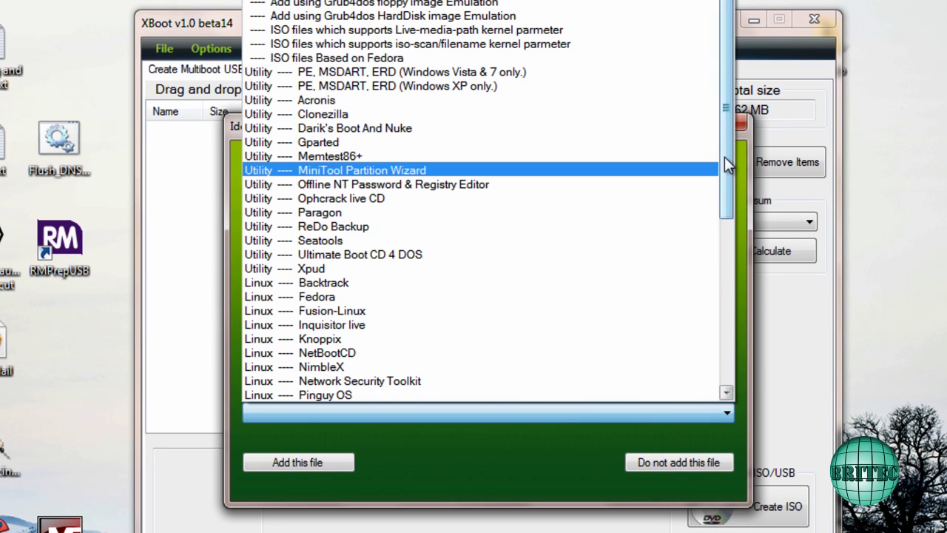
{"action": "mouse_move", "coordinate": [728, 169]}
{"action": "left_mouse_down"}
{"action": "mouse_move", "coordinate": [717, 277]}
{"action": "mouse_move", "coordinate": [726, 353]}
{"action": "left_mouse_up"}
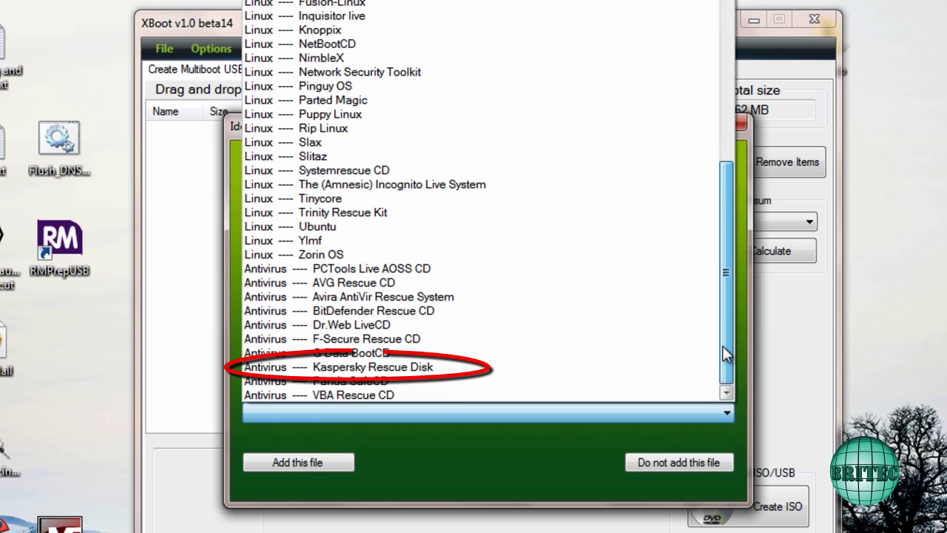
{"action": "left_click", "coordinate": [452, 374]}
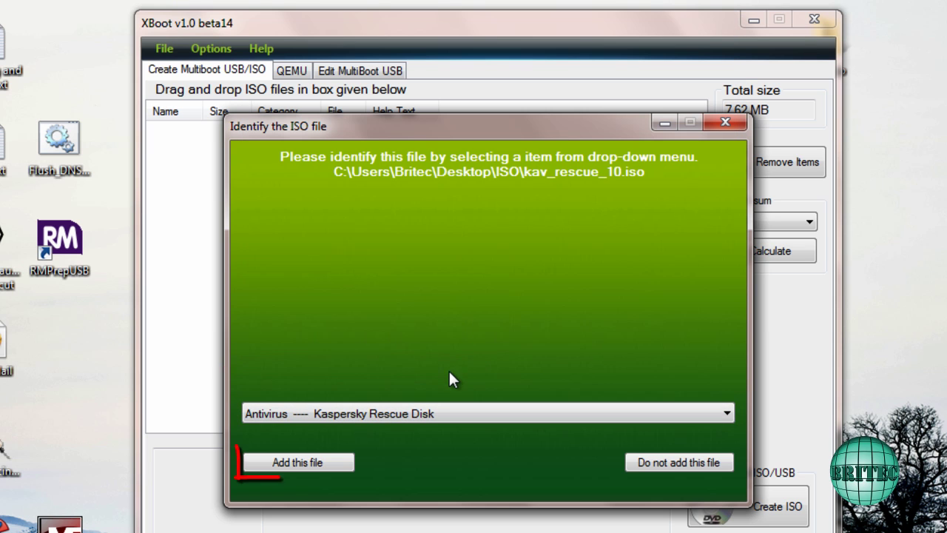
{"action": "left_click", "coordinate": [284, 464]}
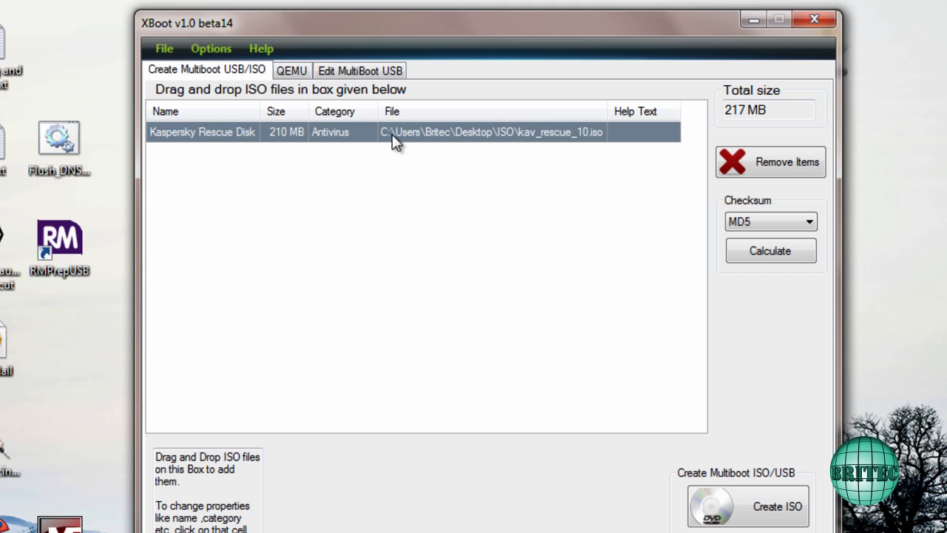
- Add erdcommanderxp.iso to the multiboot list using Grub4dos ISO image Emulation
{"action": "left_click", "coordinate": [164, 49]}
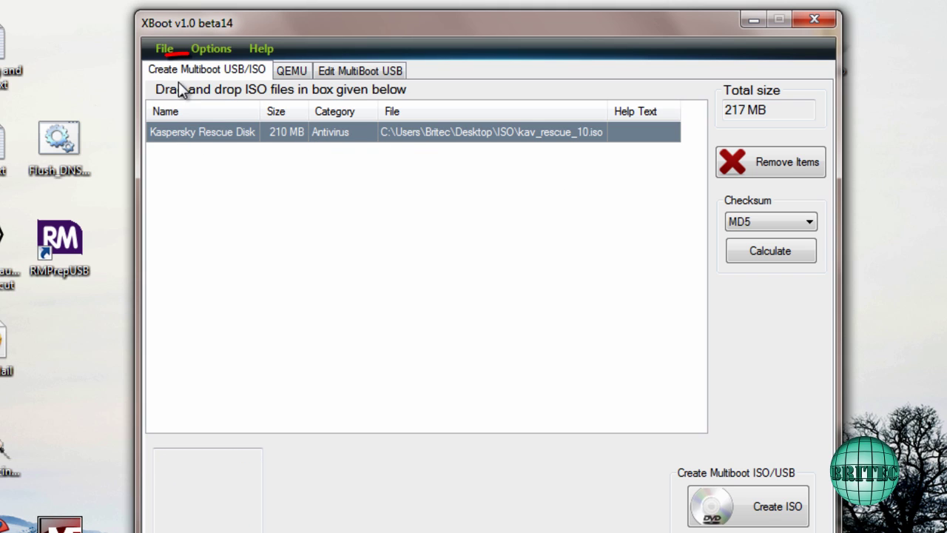
{"action": "left_click", "coordinate": [172, 74]}
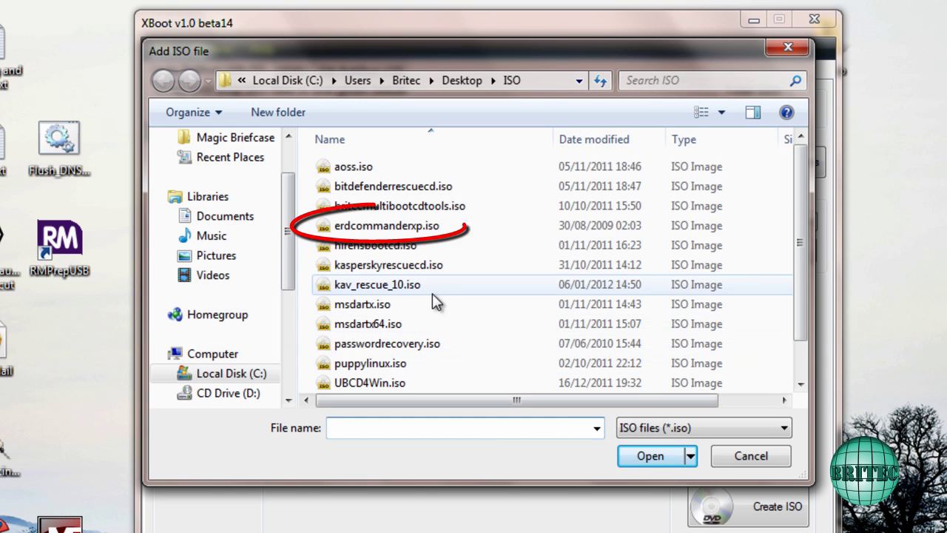
{"action": "left_click", "coordinate": [418, 235]}
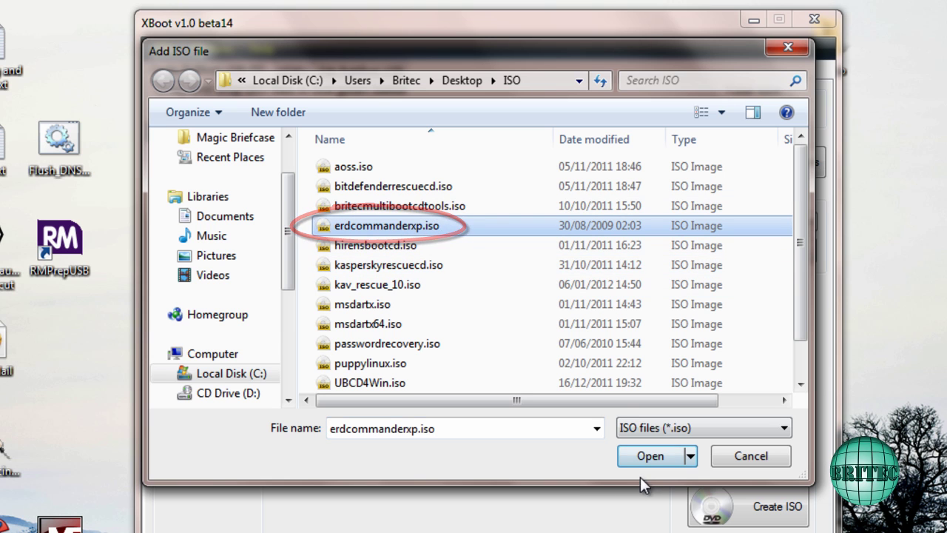
{"action": "left_click", "coordinate": [647, 456]}
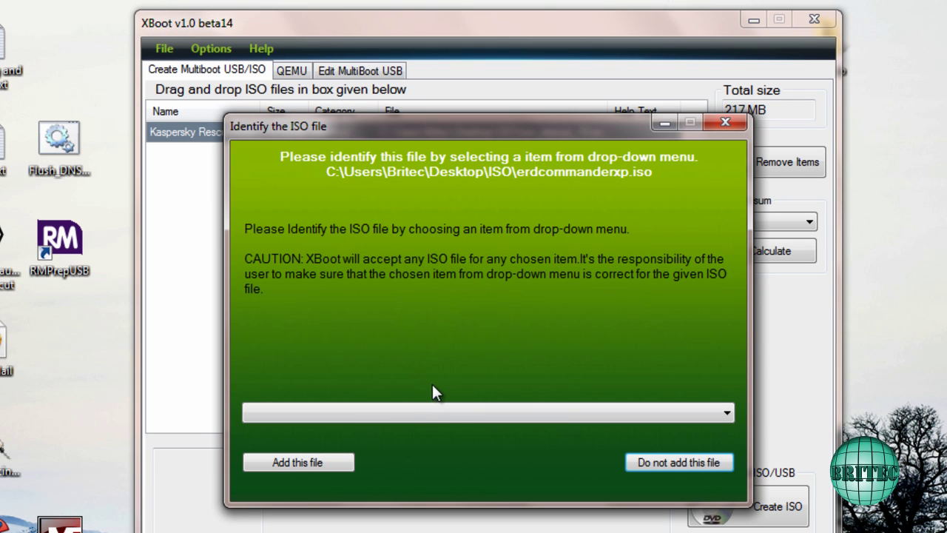
{"action": "left_click", "coordinate": [722, 415]}
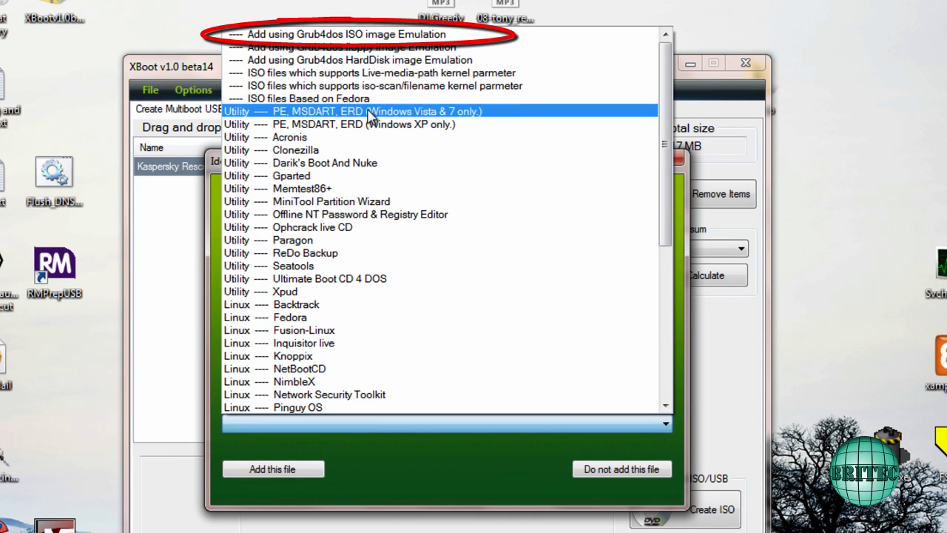
{"action": "left_click", "coordinate": [352, 37]}
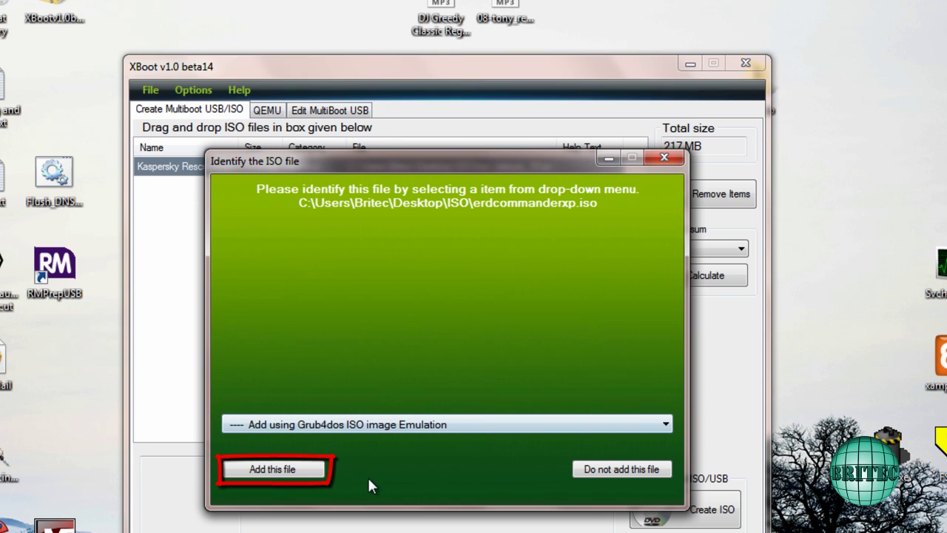
{"action": "left_click", "coordinate": [296, 474]}
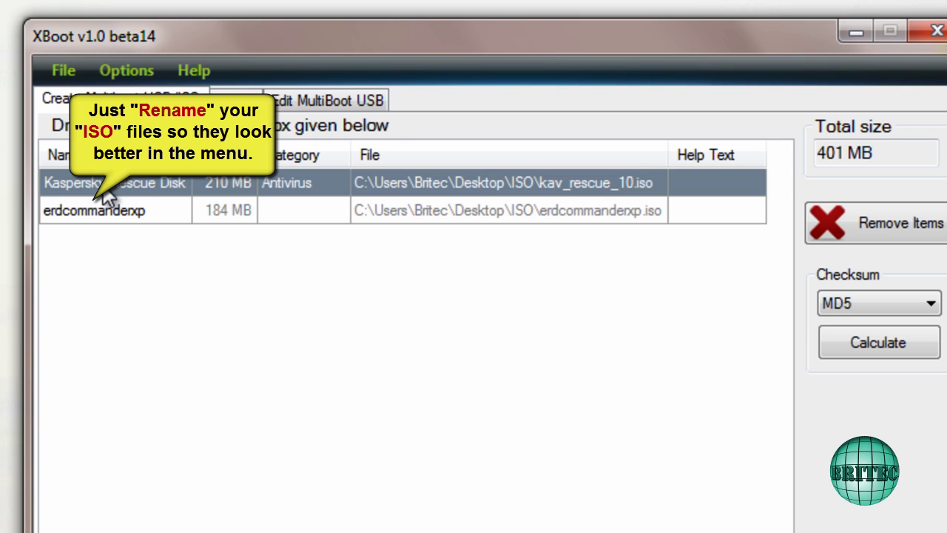
- Set the category of the erdcommanderxp entry to Rescue
{"action": "left_click", "coordinate": [293, 213]}
{"action": "left_click", "coordinate": [293, 213]}
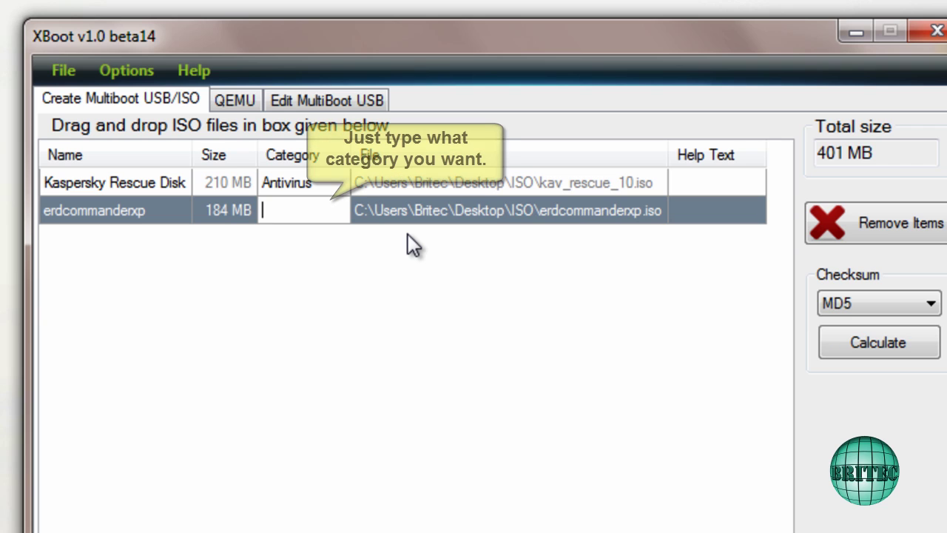
{"action": "type", "text": "Rescue"}
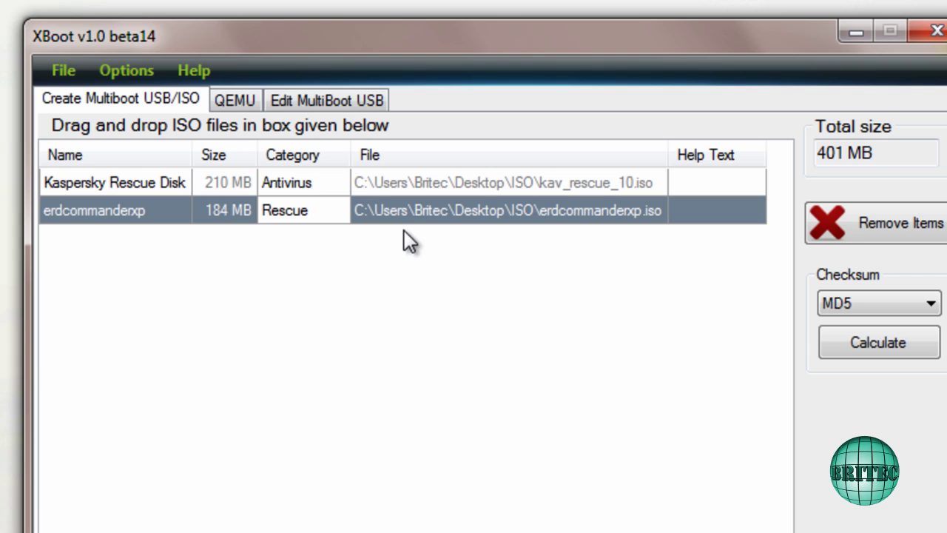
{"action": "left_click", "coordinate": [410, 216]}
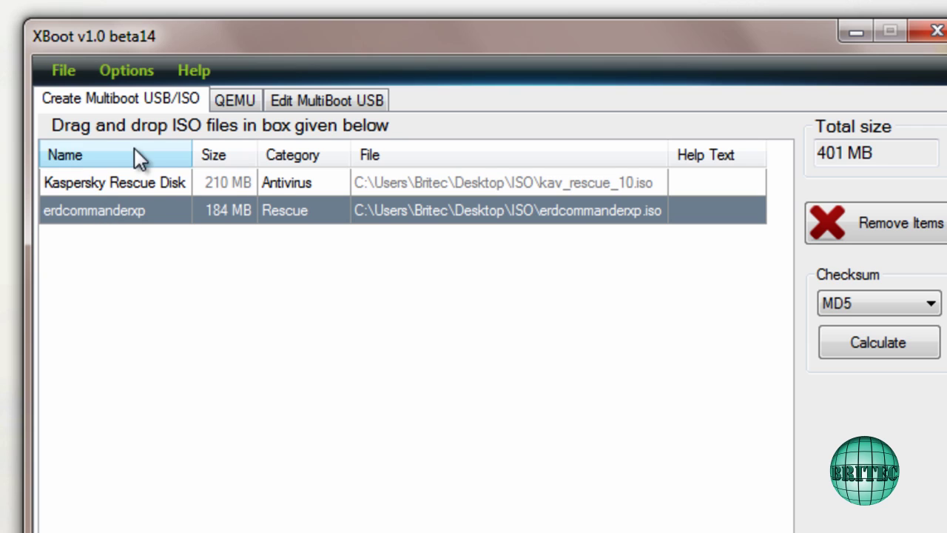
- Open the download webpage for the utility Darik's Boot And Nuke from XBoot's list of ISO download sites
{"action": "left_click", "coordinate": [63, 71]}
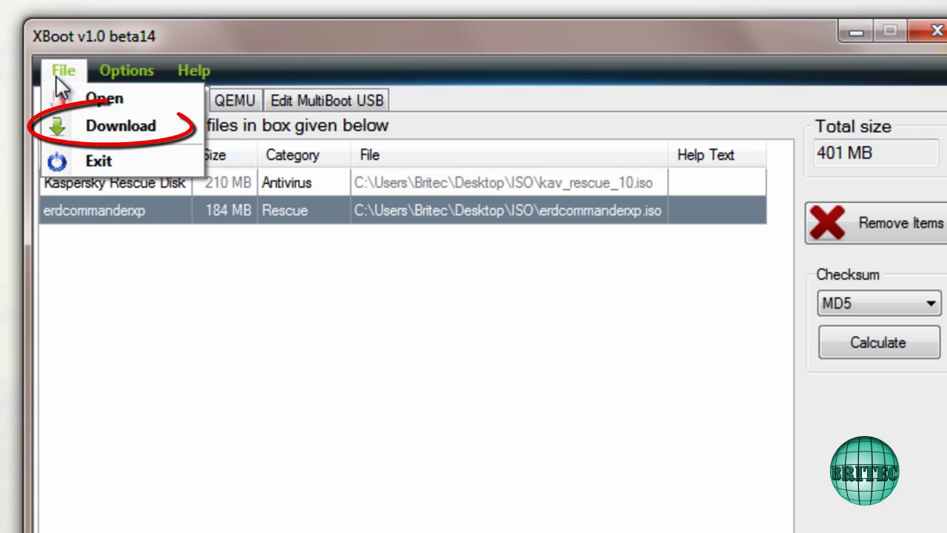
{"action": "left_click", "coordinate": [74, 127]}
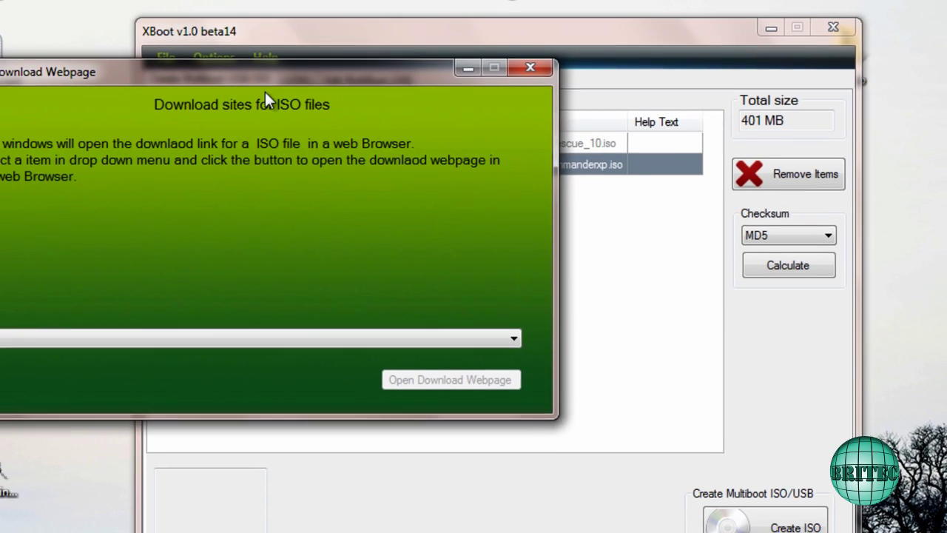
{"action": "left_click_drag", "start_coordinate": [265, 95], "coordinate": [441, 191]}
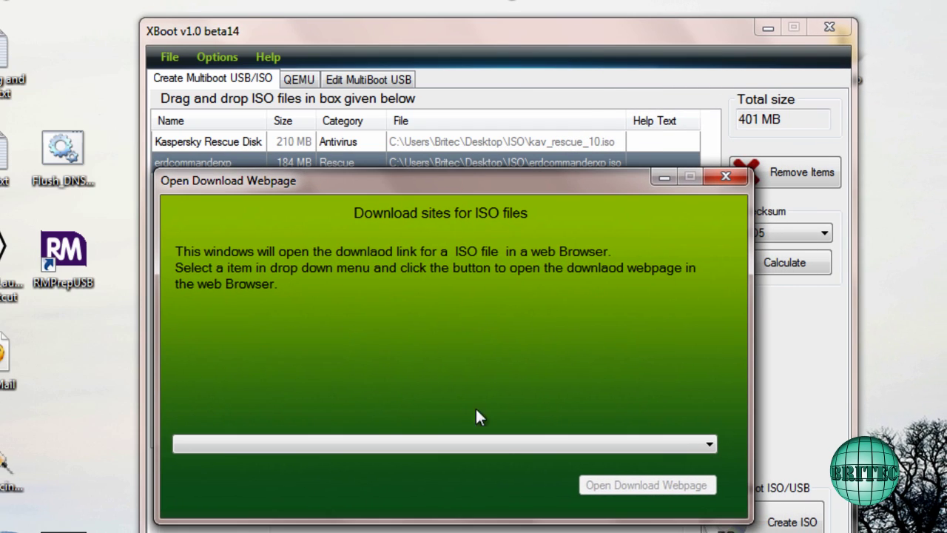
{"action": "left_click", "coordinate": [710, 445]}
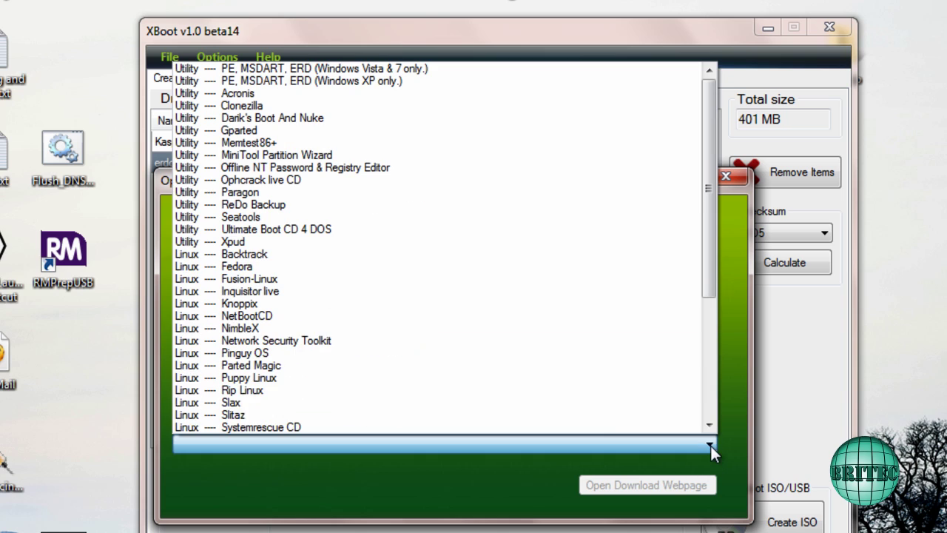
{"action": "left_click", "coordinate": [293, 119]}
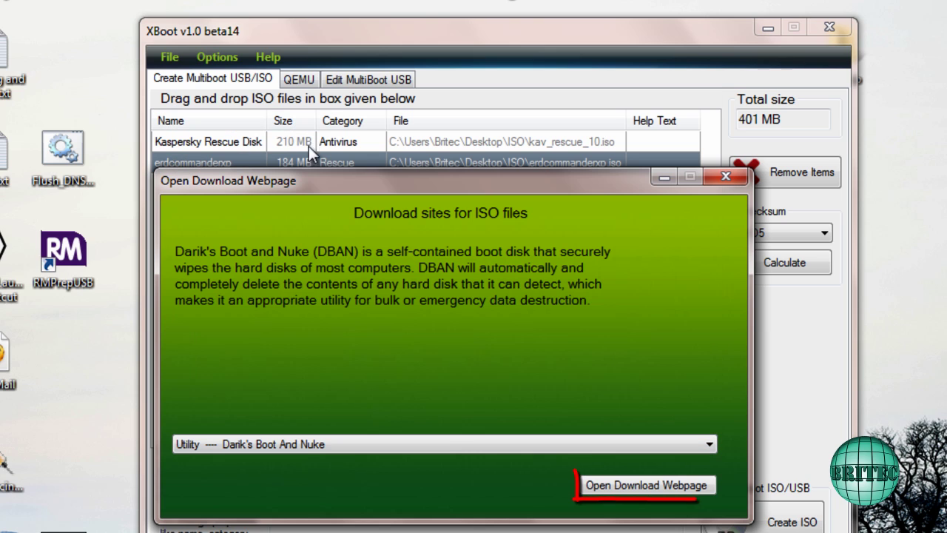
{"action": "left_click", "coordinate": [637, 486]}
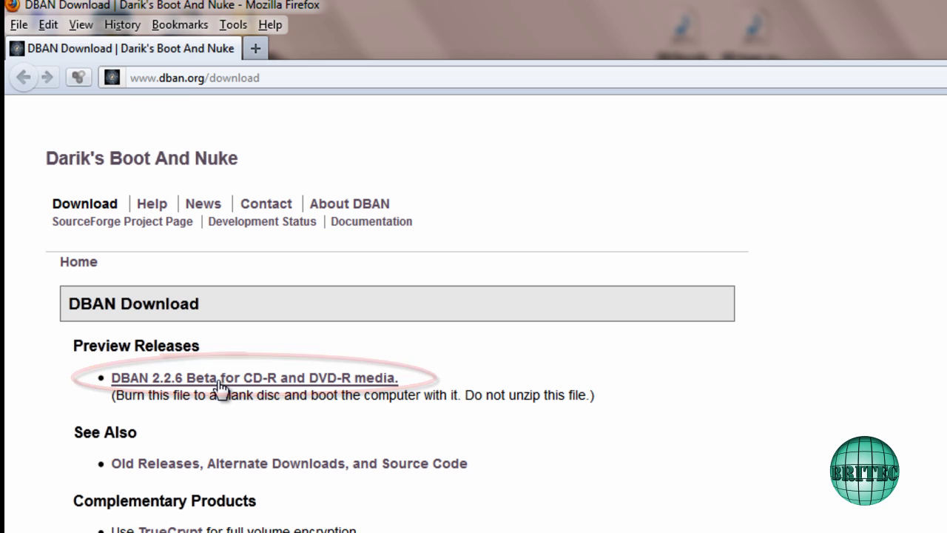
- Download the DBAN 2.2.6 Beta image and save it as dban-2.2.6_i586.iso in the ISO folder
{"action": "left_click", "coordinate": [234, 382]}
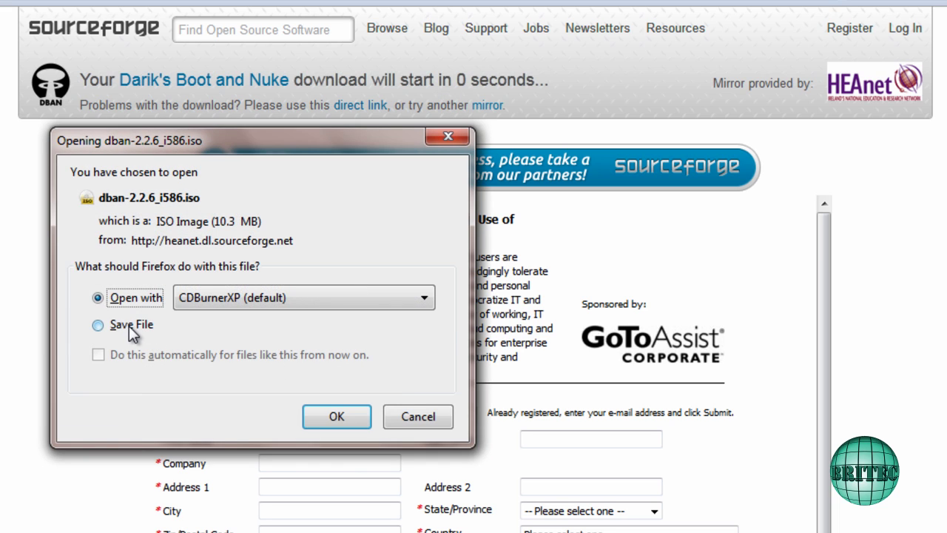
{"action": "left_click", "coordinate": [102, 326]}
{"action": "left_click", "coordinate": [337, 417]}
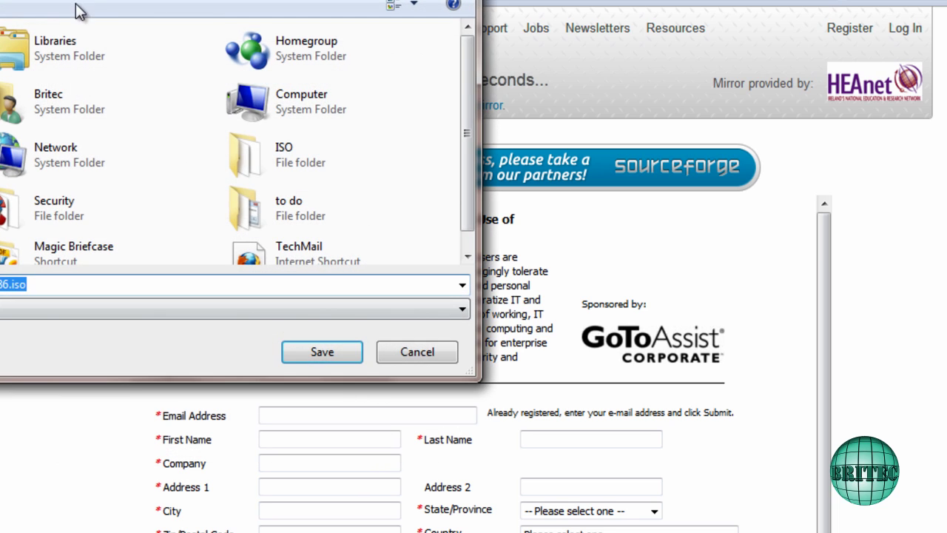
{"action": "left_click_drag", "start_coordinate": [77, 6], "coordinate": [355, 116]}
{"action": "double_click", "coordinate": [586, 337]}
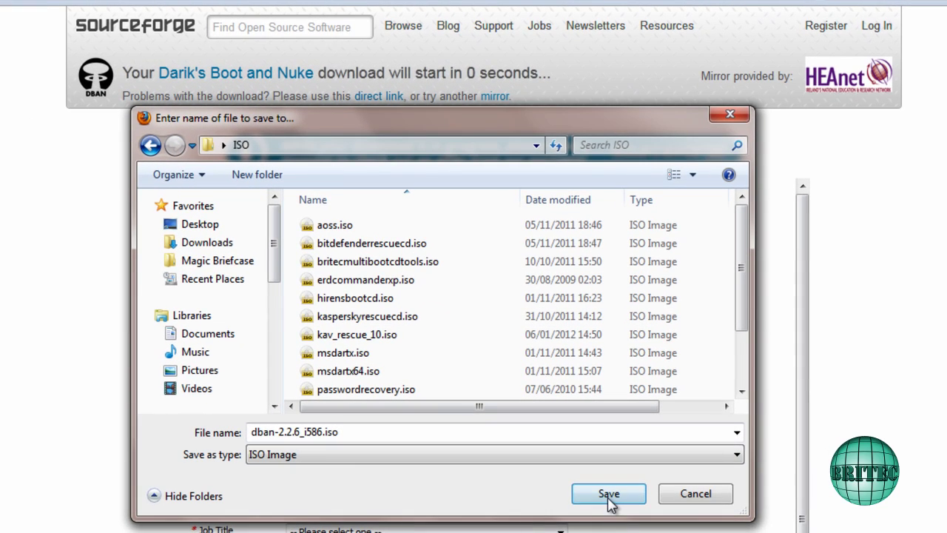
{"action": "left_click", "coordinate": [609, 511]}
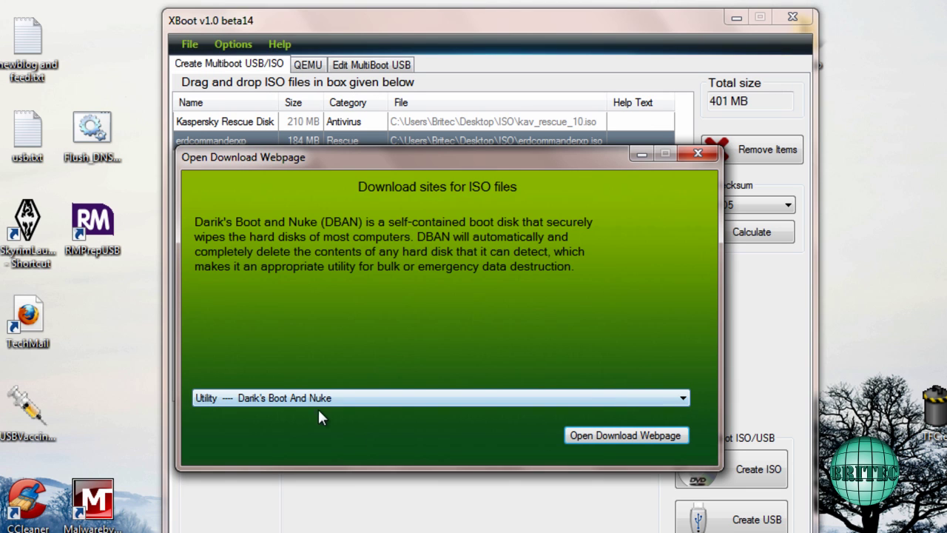
- Close XBoot's download site list and add dban-2.2.6_i586.iso to the multiboot list, identified as the utility Darik's Boot And Nuke
{"action": "left_click", "coordinate": [698, 153]}
{"action": "left_click", "coordinate": [189, 44]}
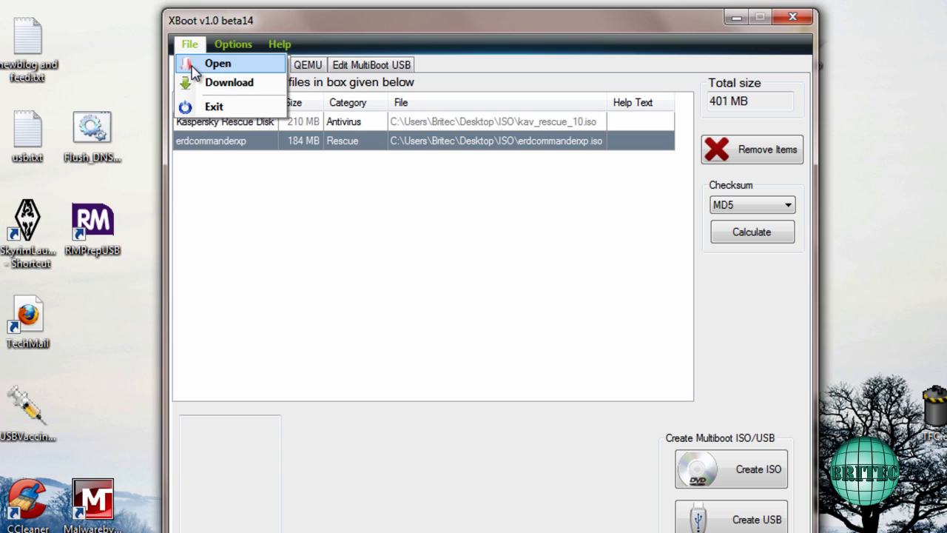
{"action": "left_click", "coordinate": [198, 63]}
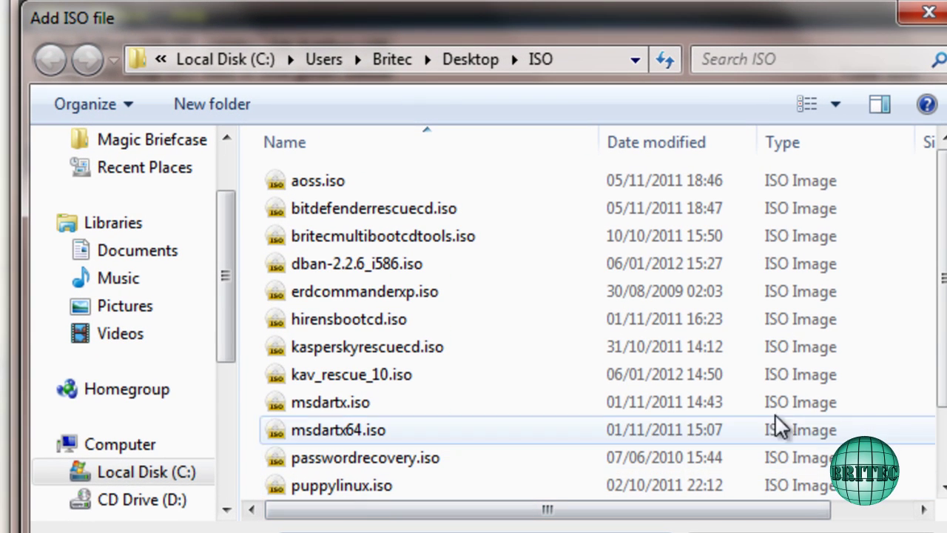
{"action": "left_click_drag", "start_coordinate": [944, 215], "coordinate": [944, 211]}
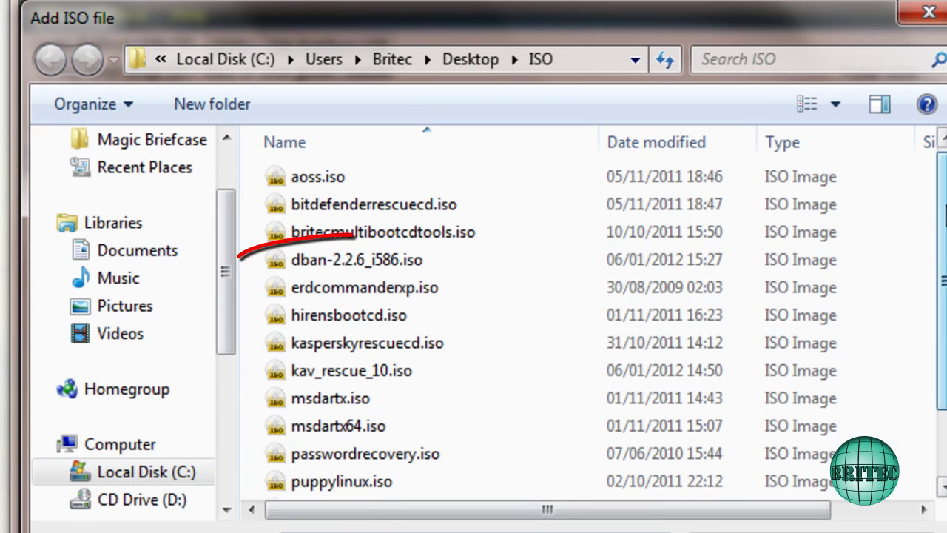
{"action": "left_click", "coordinate": [345, 267]}
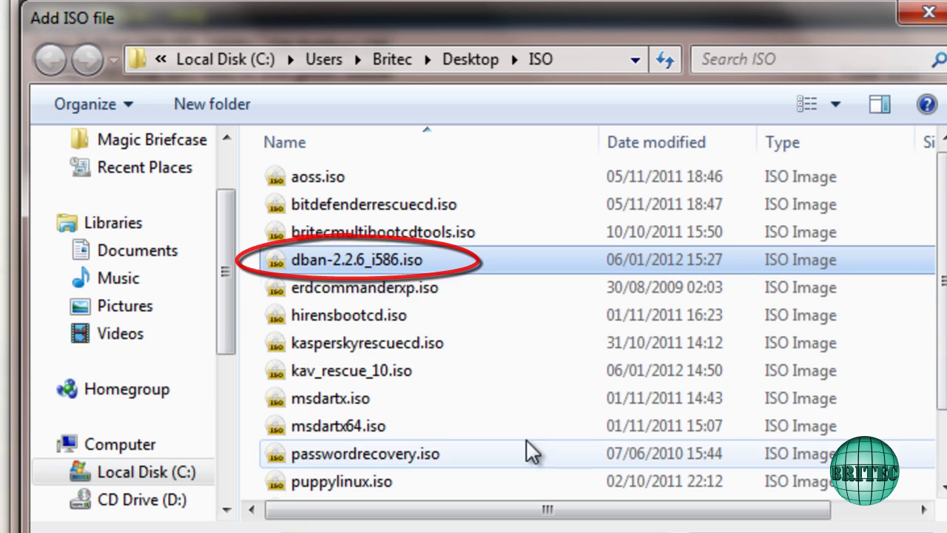
{"action": "key", "text": "Return"}
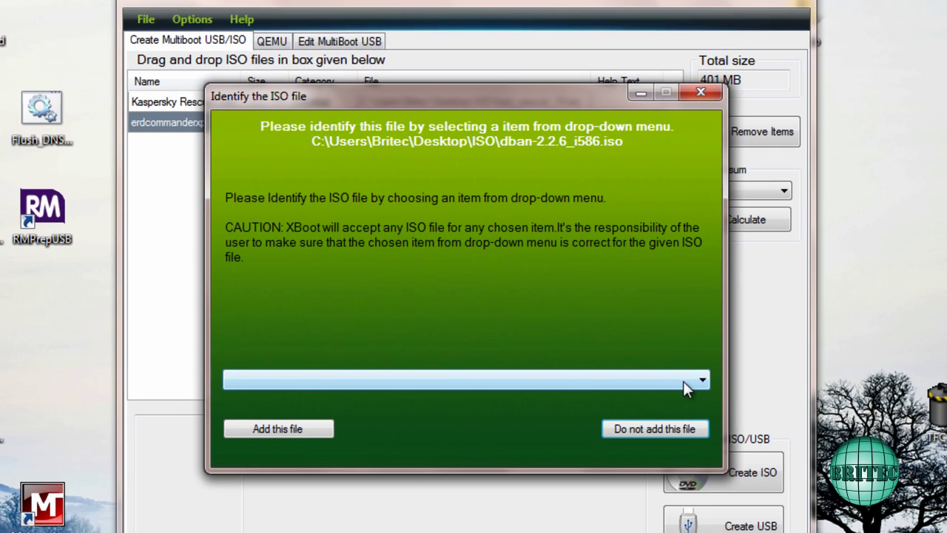
{"action": "left_click", "coordinate": [683, 382]}
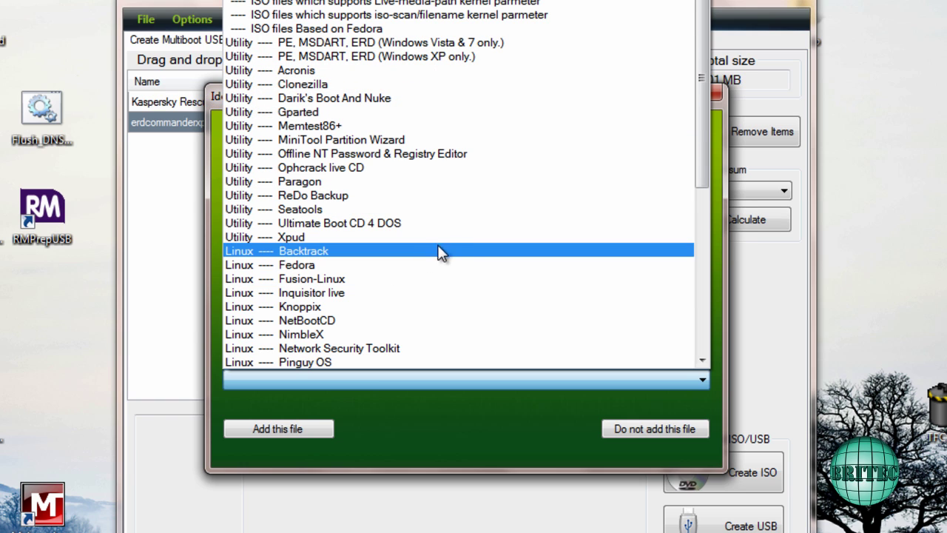
{"action": "left_click", "coordinate": [372, 100]}
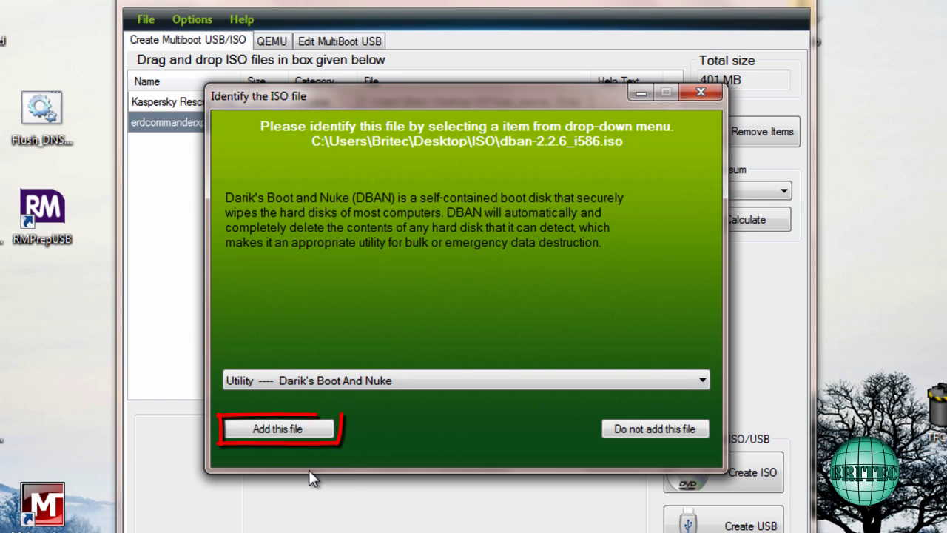
{"action": "left_click", "coordinate": [289, 429]}
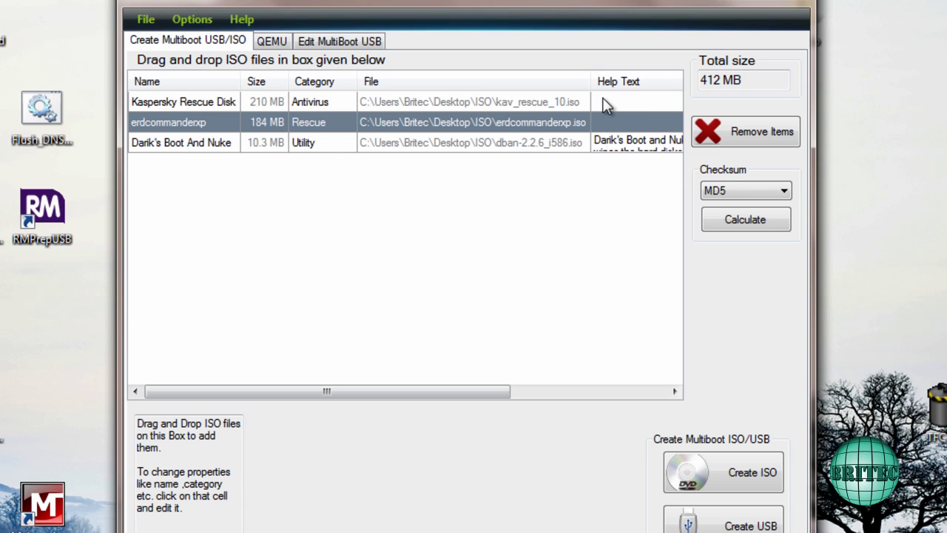
- Inspect the help text of the Darik's Boot And Nuke and erdcommanderxp entries and check the total size of the listed ISOs
{"action": "mouse_move", "coordinate": [601, 125]}
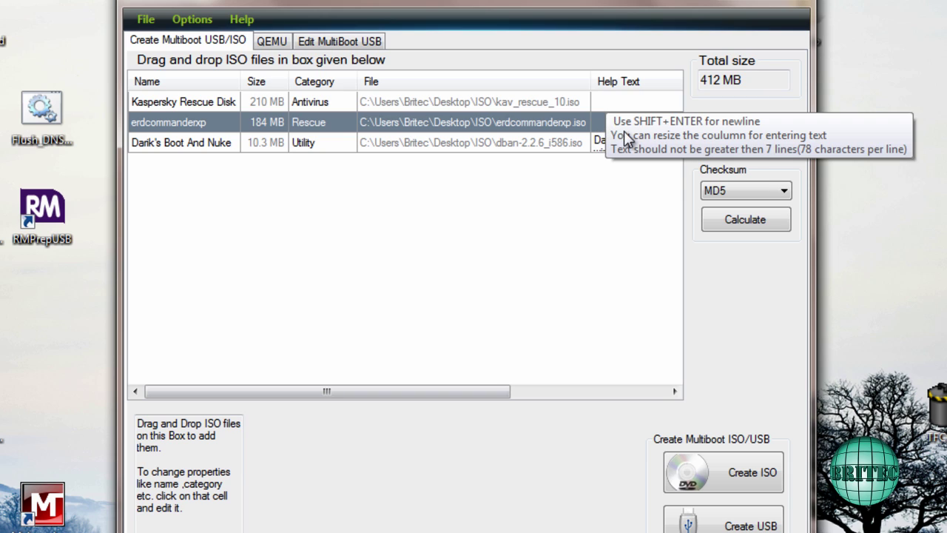
{"action": "left_click", "coordinate": [617, 145]}
{"action": "left_click", "coordinate": [636, 148]}
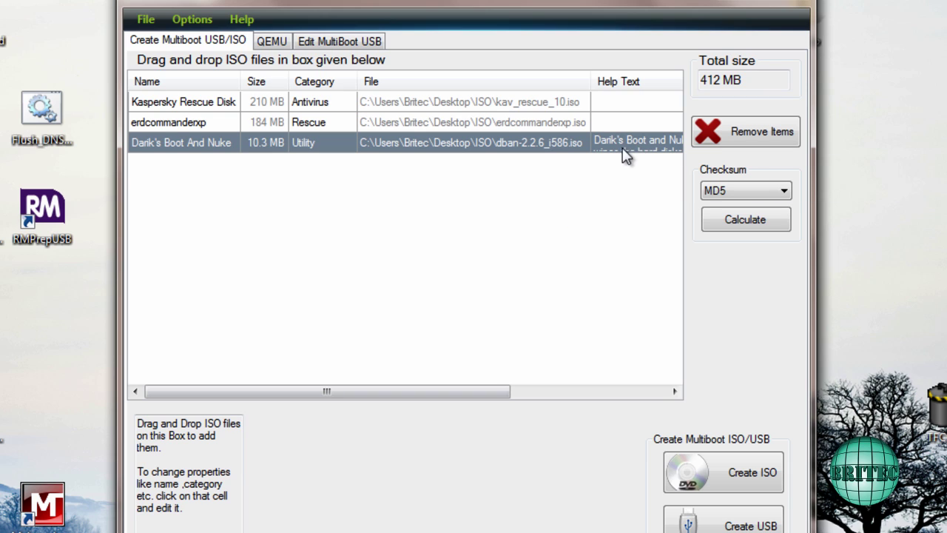
{"action": "mouse_move", "coordinate": [615, 123]}
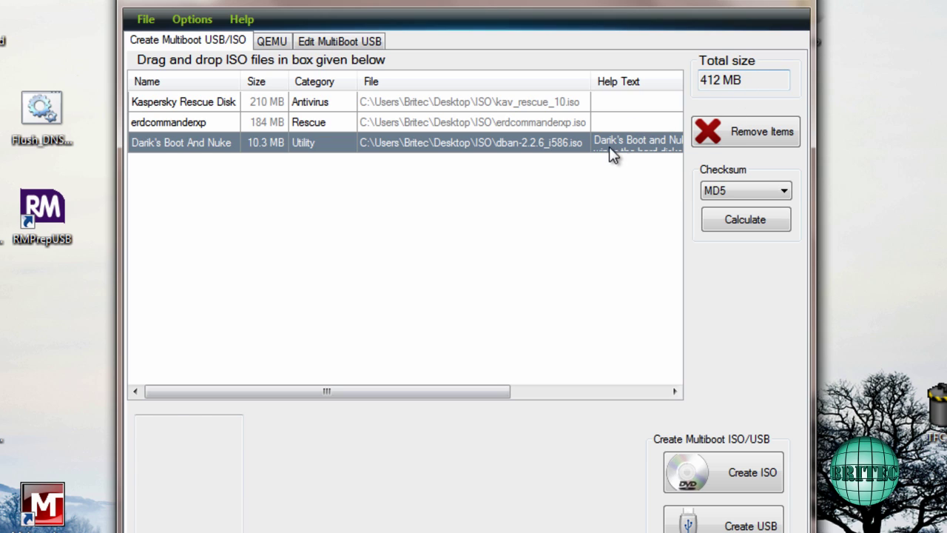
{"action": "left_click", "coordinate": [620, 145]}
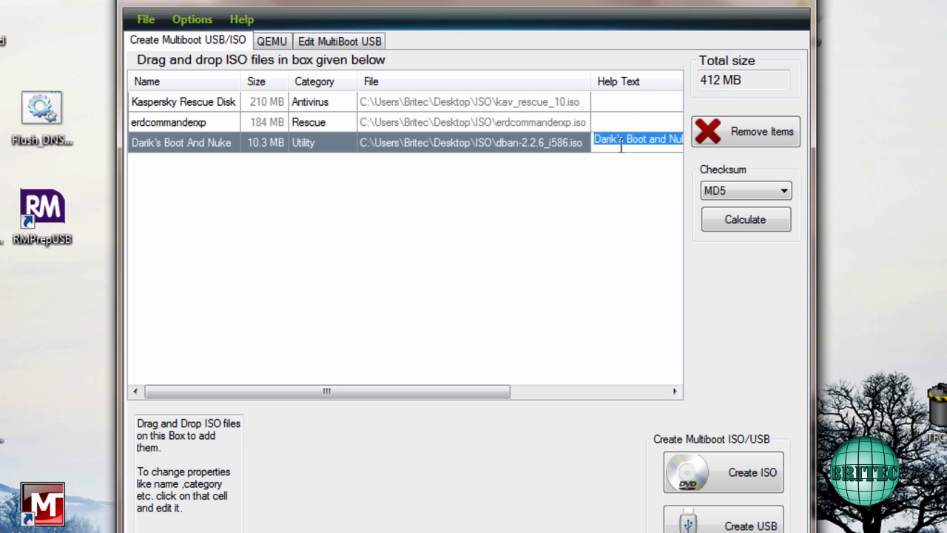
{"action": "left_click", "coordinate": [605, 122]}
{"action": "left_click", "coordinate": [605, 120]}
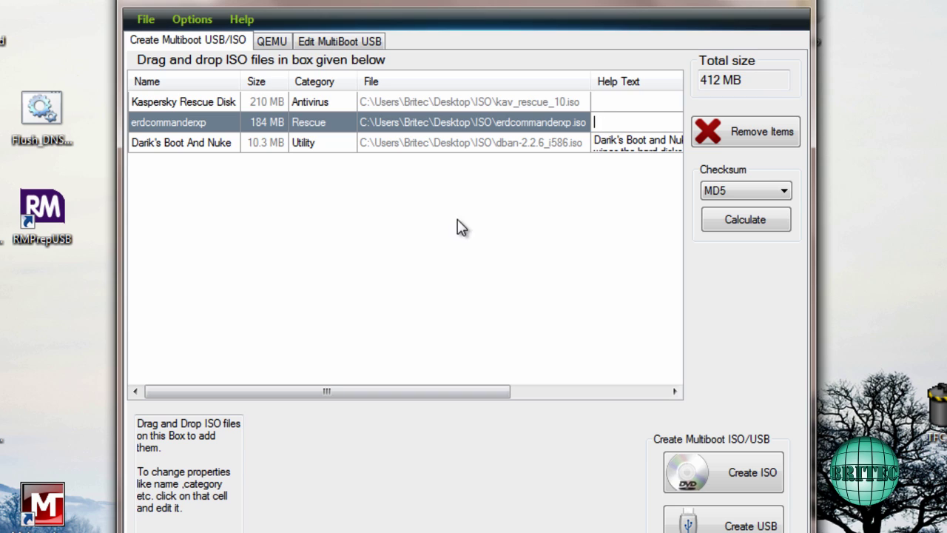
{"action": "key", "text": "Return"}
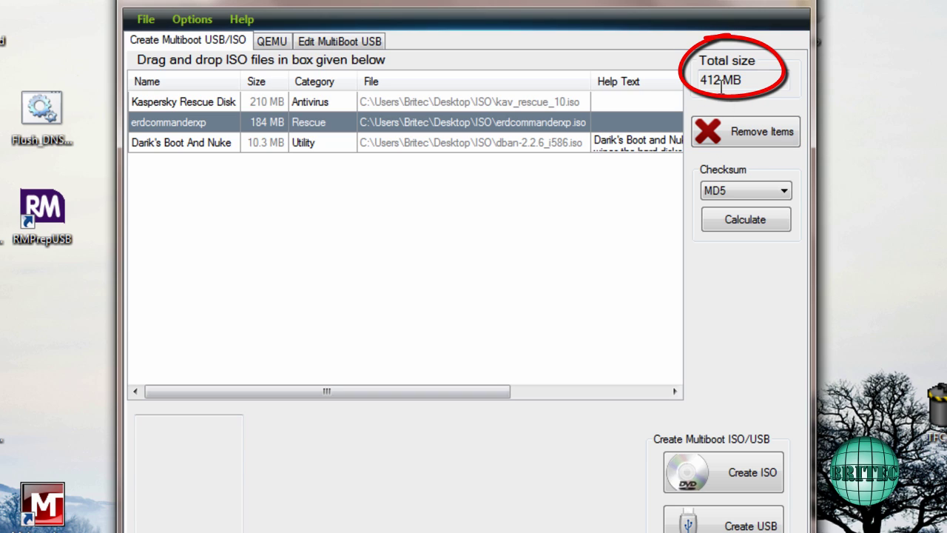
{"action": "left_click_drag", "start_coordinate": [750, 85], "coordinate": [694, 82]}
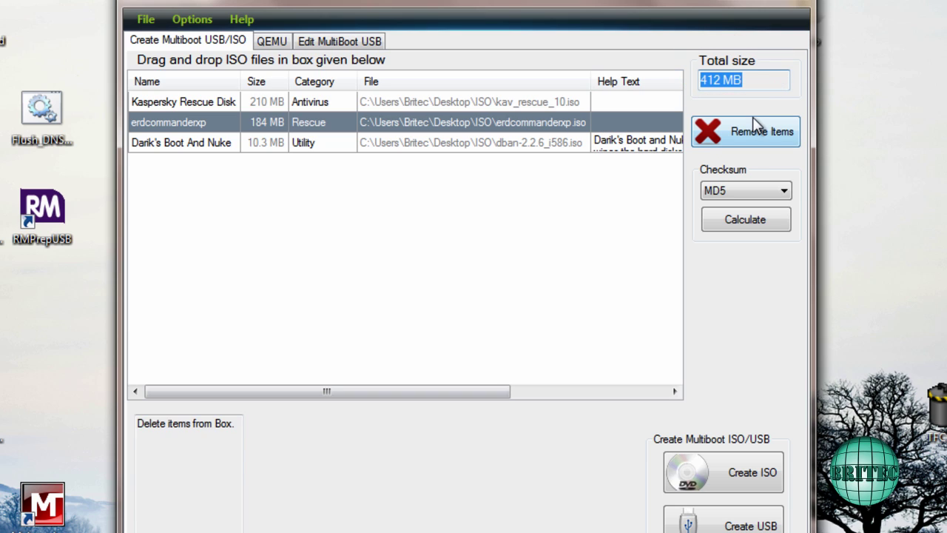
{"action": "left_click", "coordinate": [753, 84]}
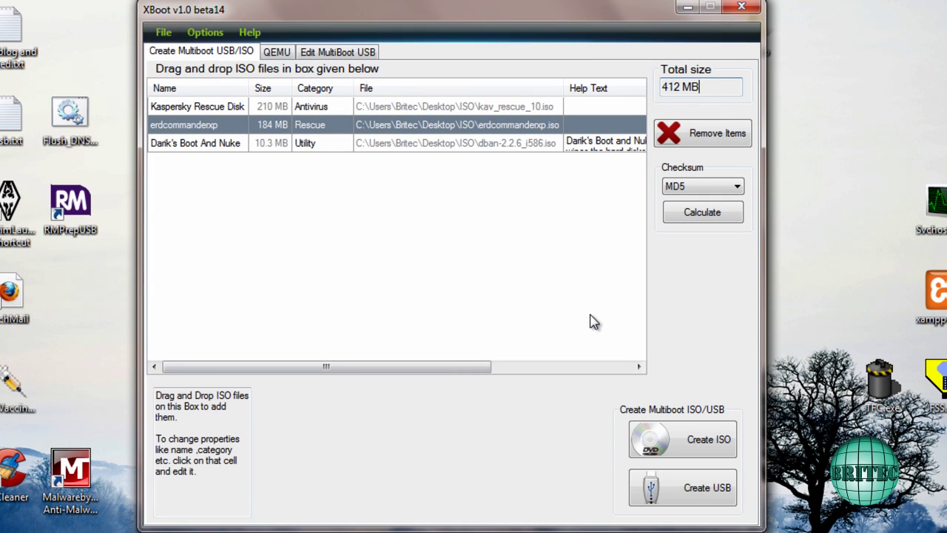
- Create the multiboot USB on drive H: (Kingston DataTraveler 2.0, RESCUE, FAT32) with the recommended Syslinux bootloader
{"action": "left_click", "coordinate": [696, 503]}
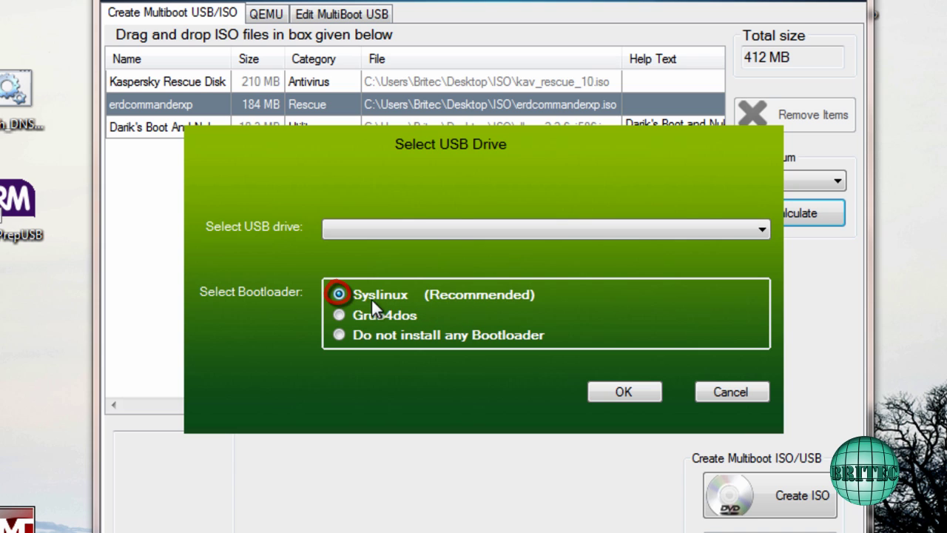
{"action": "left_click", "coordinate": [765, 229]}
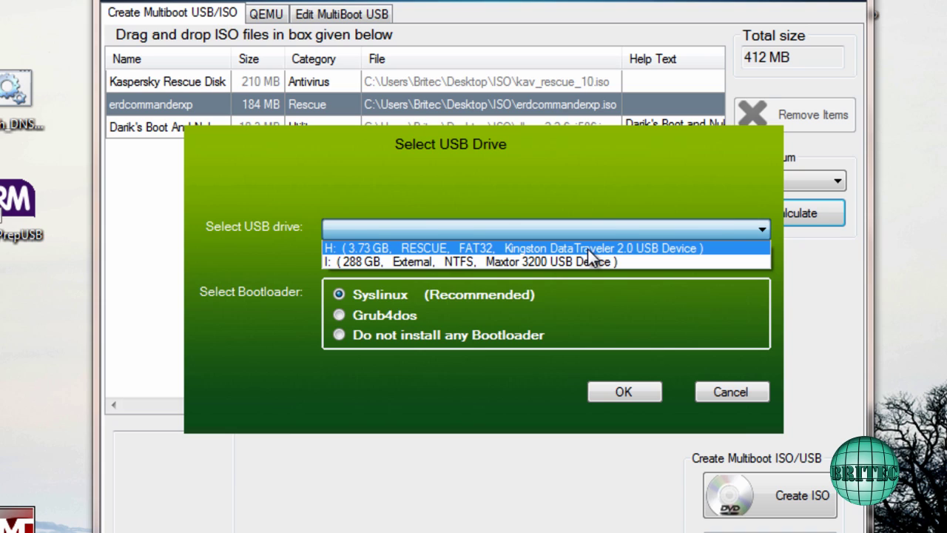
{"action": "left_click", "coordinate": [592, 249]}
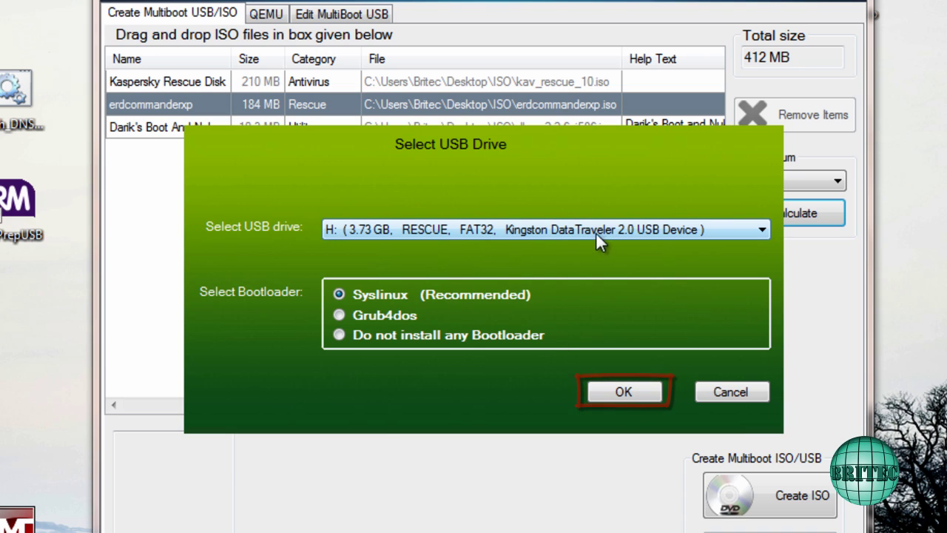
{"action": "left_click", "coordinate": [615, 396]}
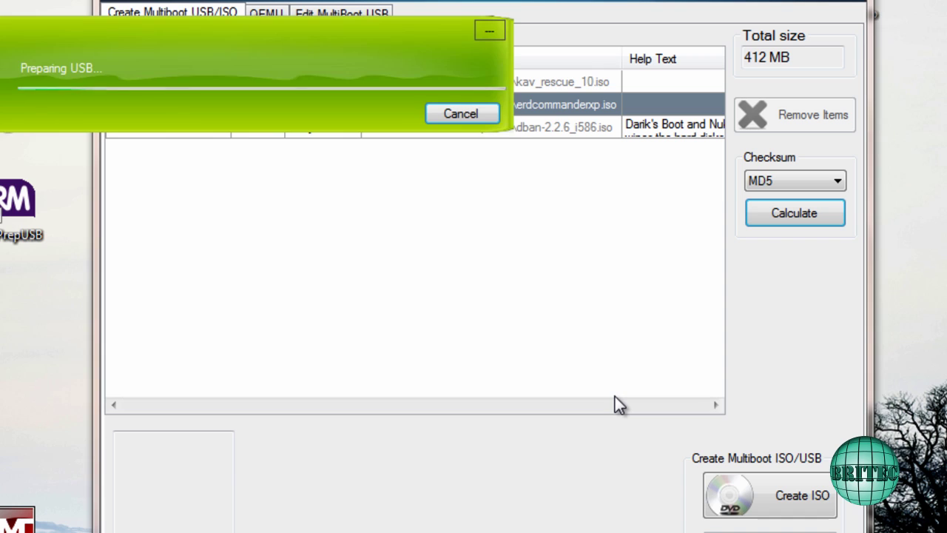
{"action": "left_click_drag", "start_coordinate": [55, 42], "coordinate": [248, 189]}
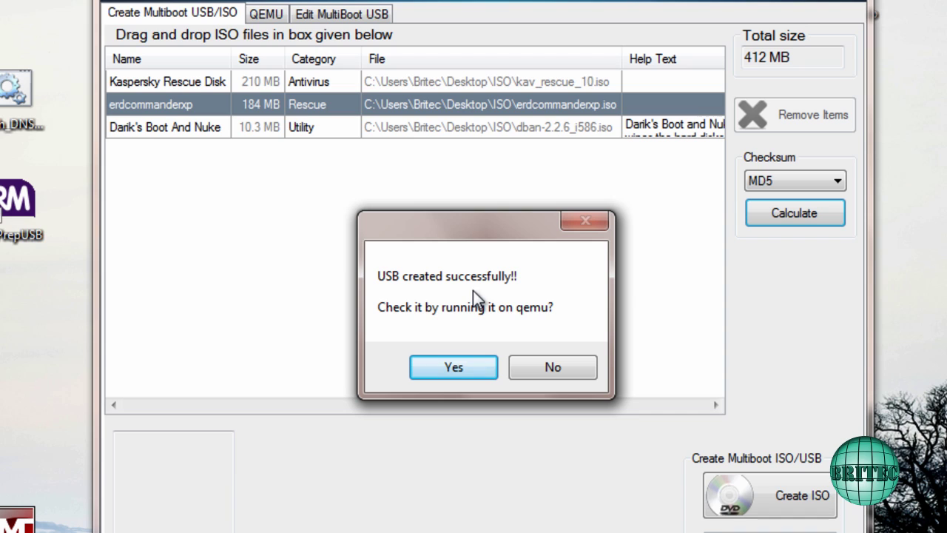
- Run the created USB drive in QEMU and browse its main boot menu down to the Help! entry
{"action": "left_click", "coordinate": [452, 368]}
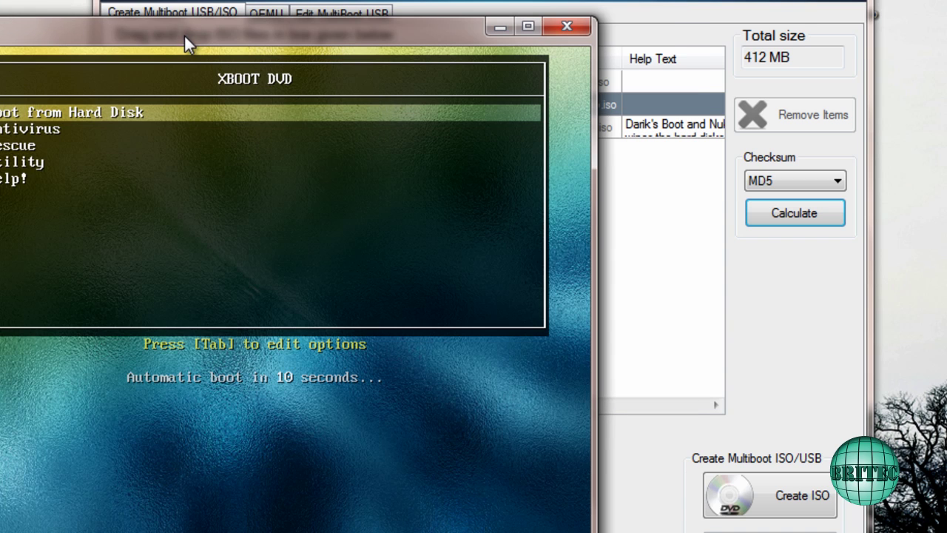
{"action": "left_click_drag", "start_coordinate": [185, 37], "coordinate": [374, 55]}
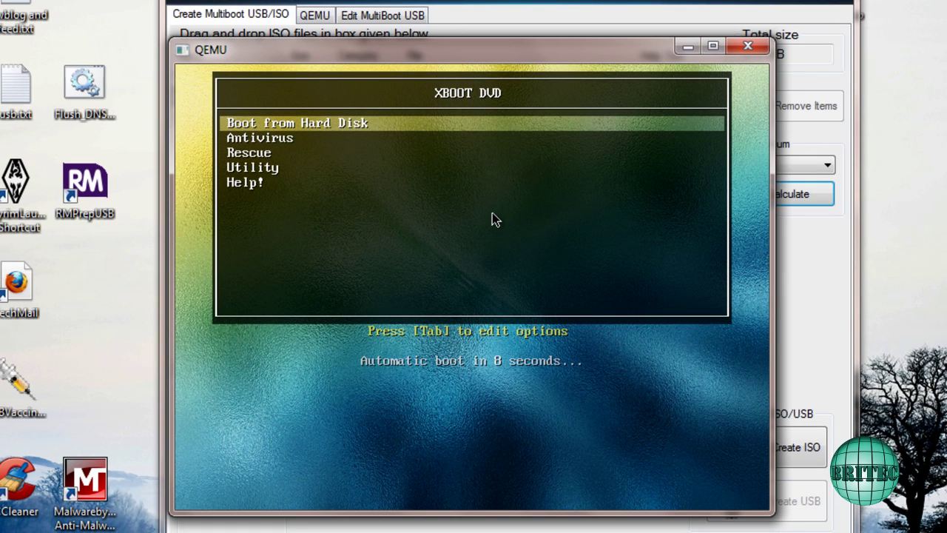
{"action": "key", "text": "Down"}
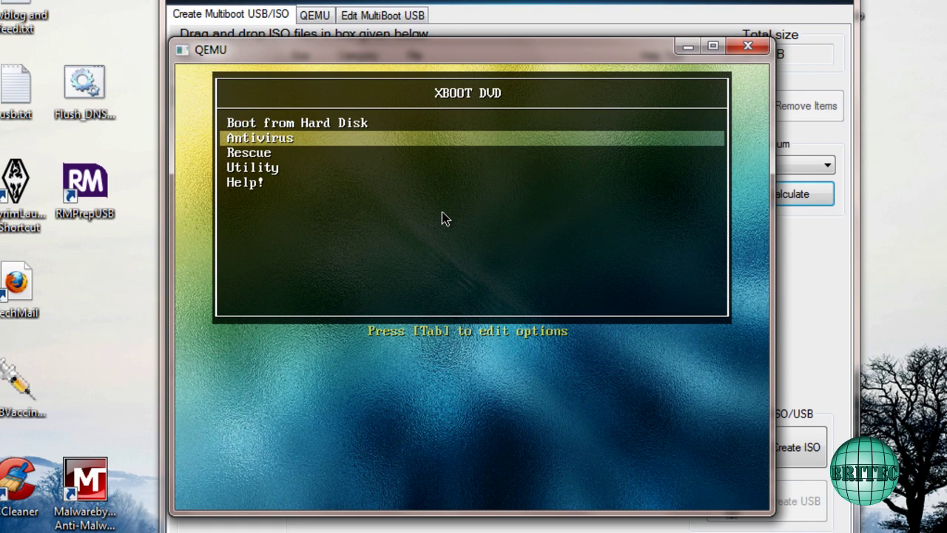
{"action": "key", "text": "Down"}
{"action": "key", "text": "Down"}
{"action": "key", "text": "Down"}
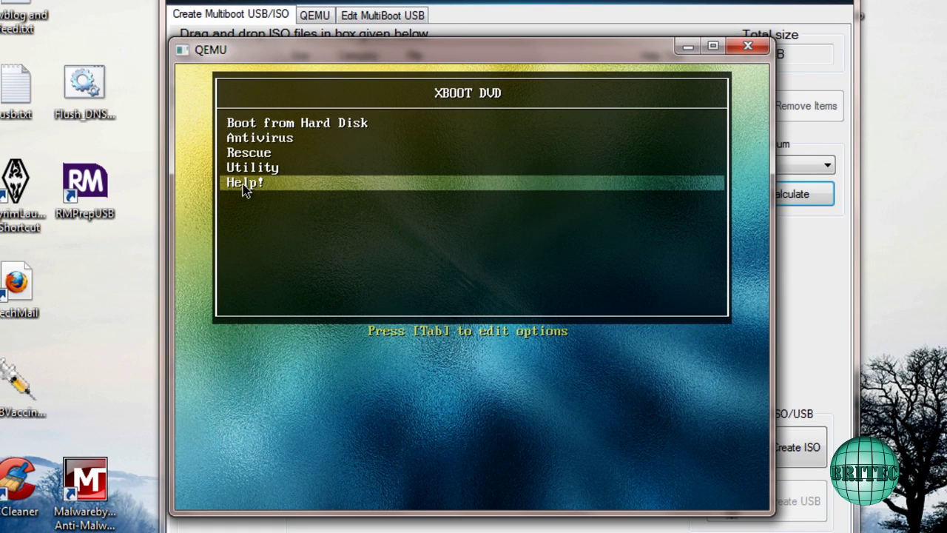
- Go back up the main boot menu and open the Antivirus category to check its entries
{"action": "key", "text": "Up"}
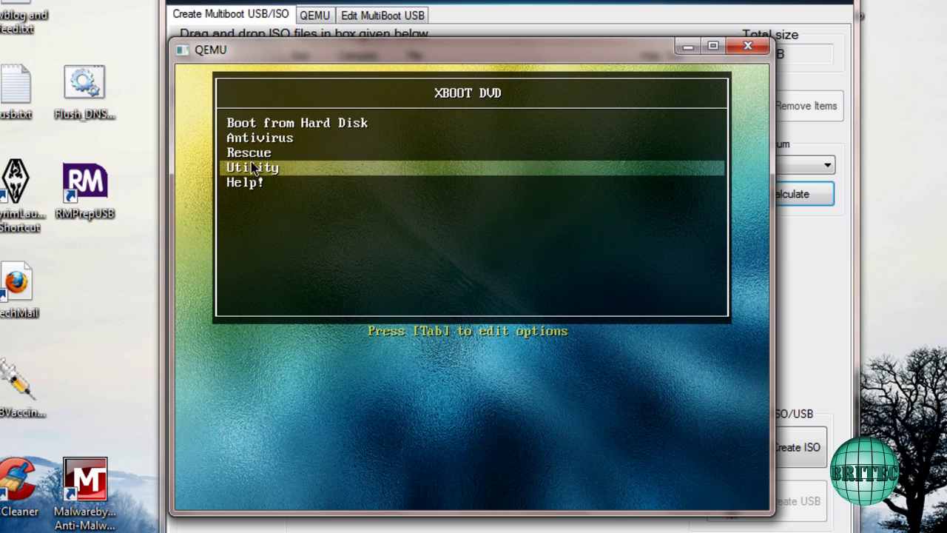
{"action": "key", "text": "Up"}
{"action": "key", "text": "Up"}
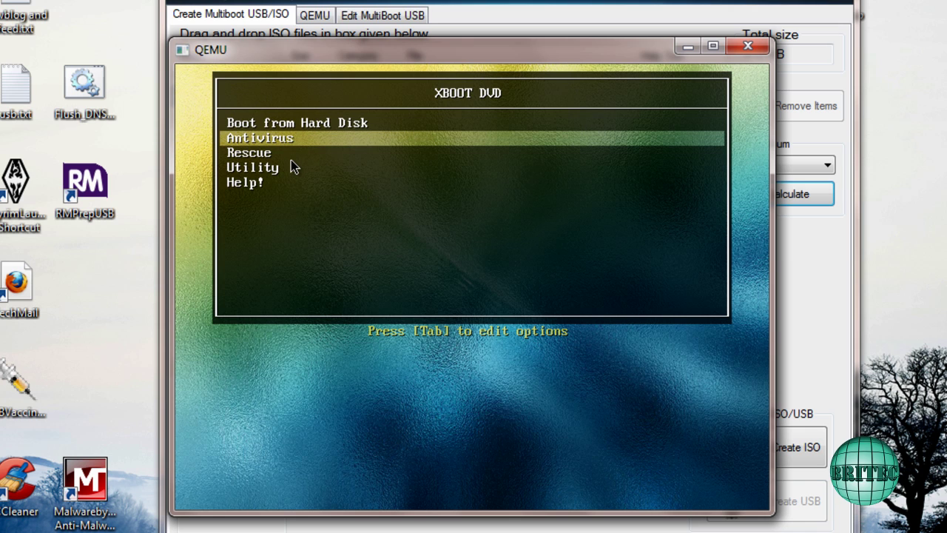
{"action": "key", "text": "Return"}
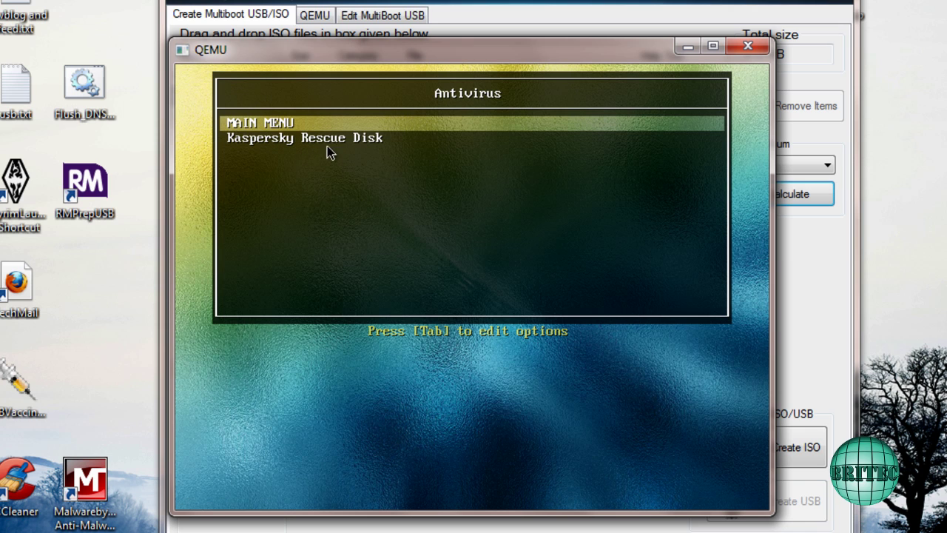
- Return to the main boot menu and open the Rescue category to check its entries
{"action": "key", "text": "Return"}
{"action": "key", "text": "Down"}
{"action": "key", "text": "Down"}
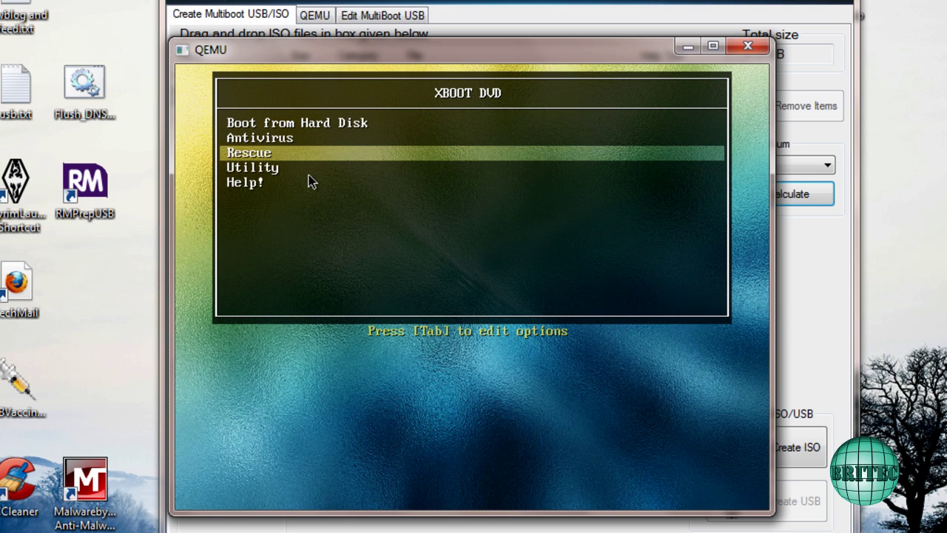
{"action": "key", "text": "Return"}
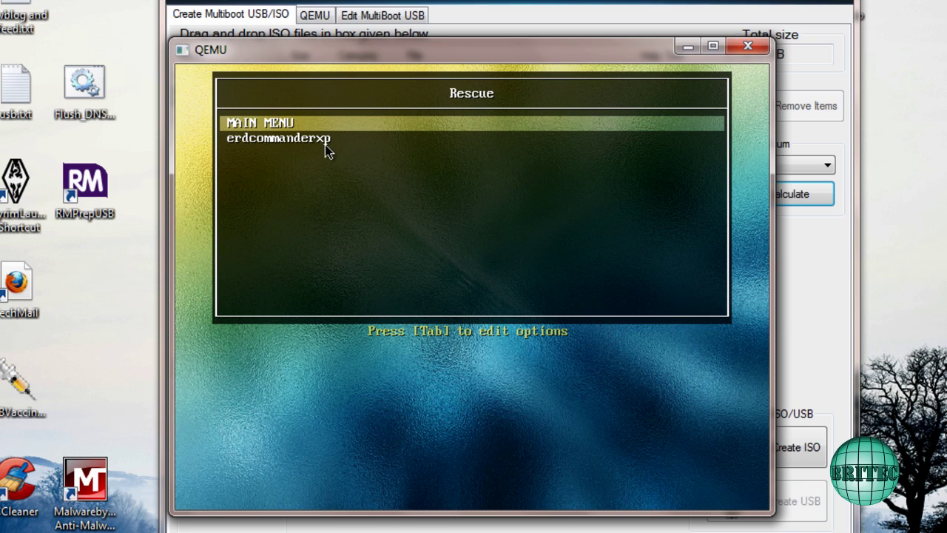
- Return to the main boot menu and open the Utility category to check its entries
{"action": "key", "text": "Return"}
{"action": "key", "text": "Down"}
{"action": "key", "text": "Down"}
{"action": "key", "text": "Down"}
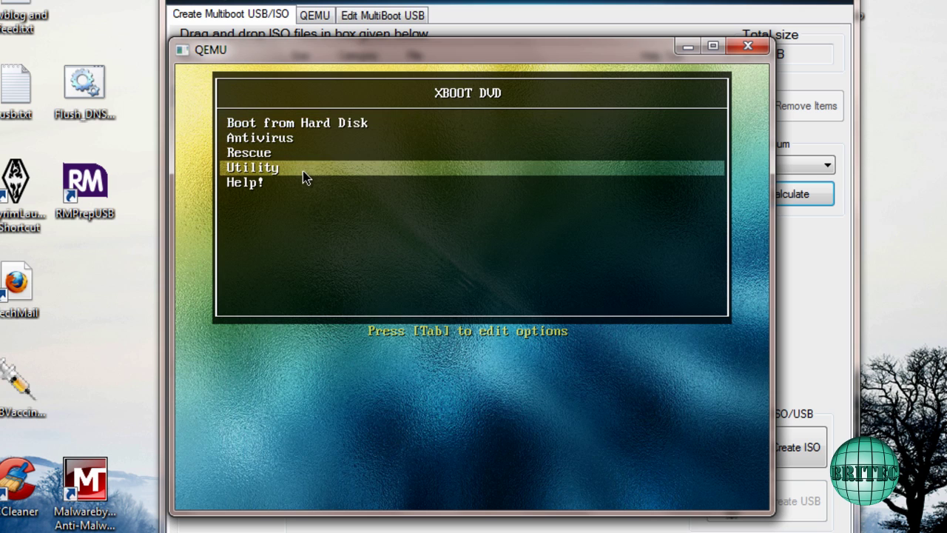
{"action": "key", "text": "Return"}
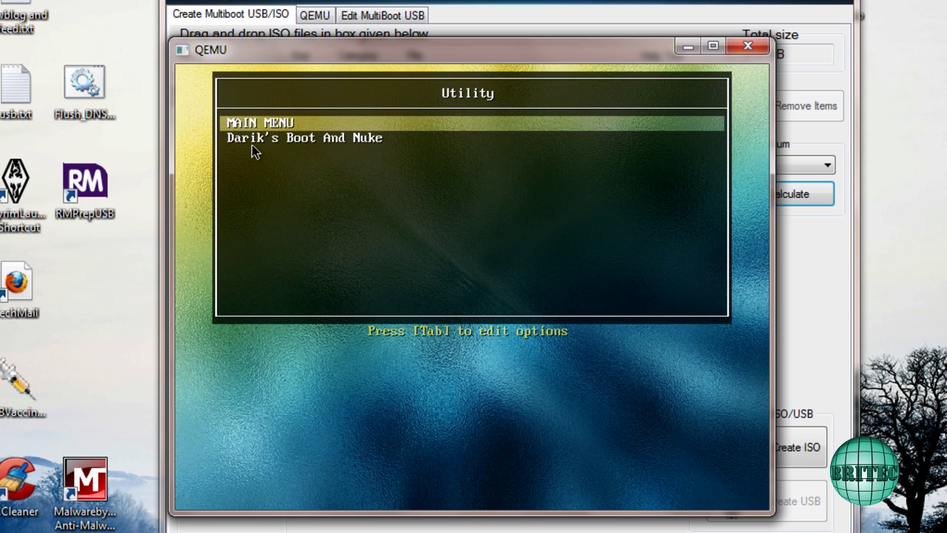
- Go back to the main boot menu, reopen the Antivirus category, and end the QEMU test session
{"action": "key", "text": "Return"}
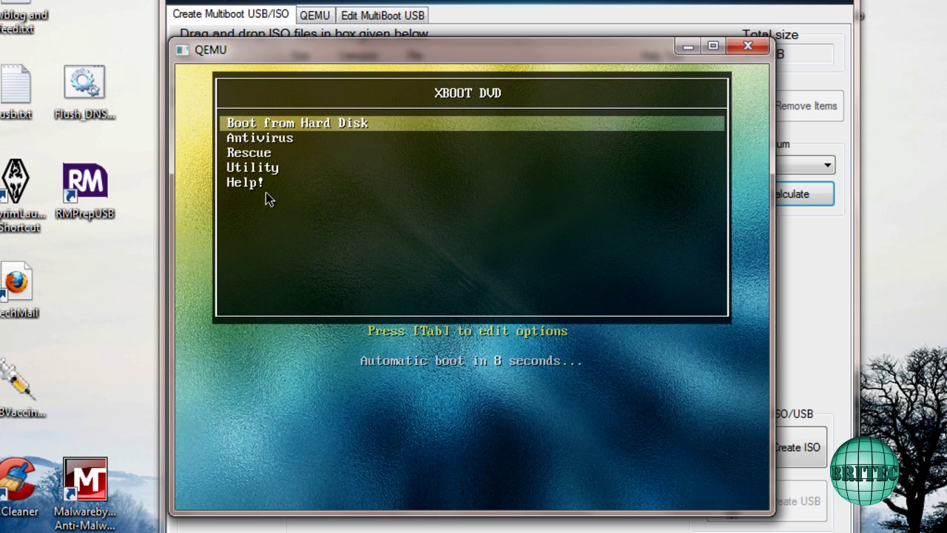
{"action": "key", "text": "Down"}
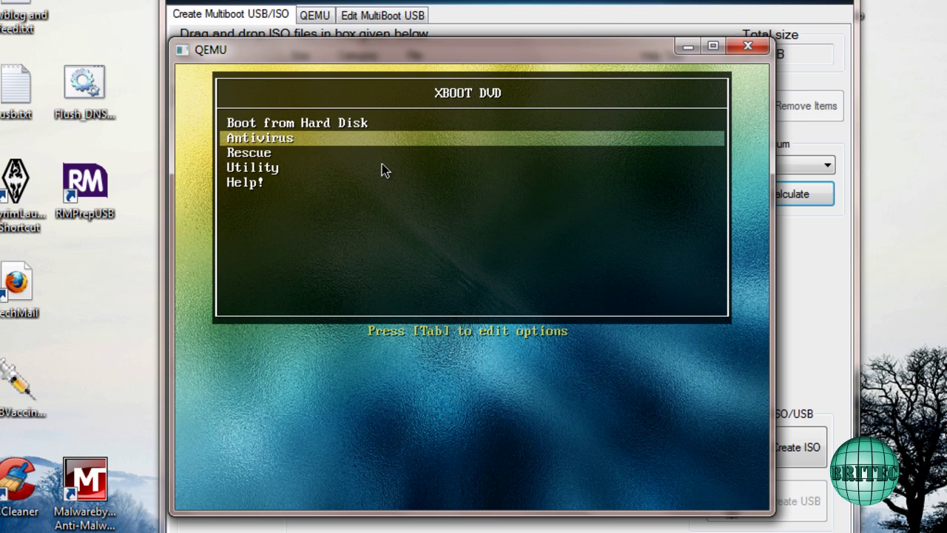
{"action": "key", "text": "Return"}
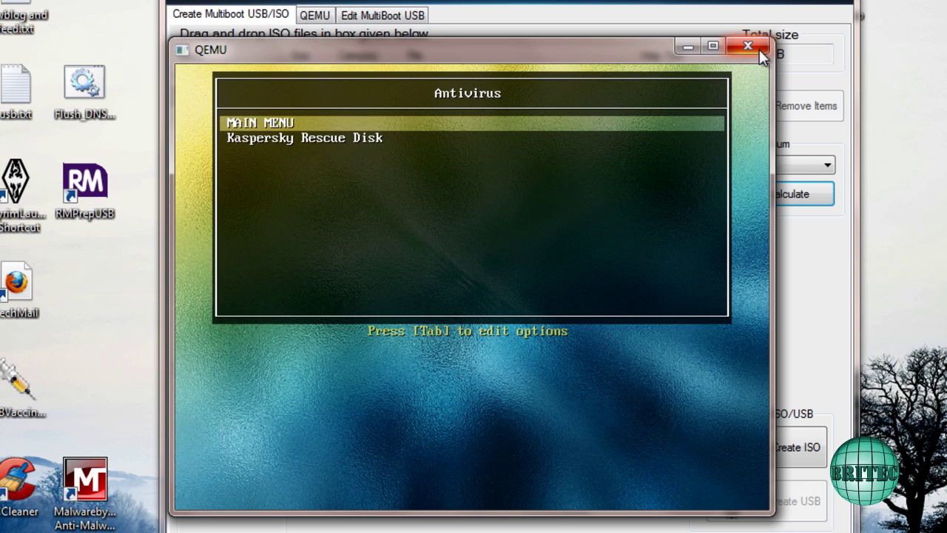
{"action": "left_click", "coordinate": [755, 46]}
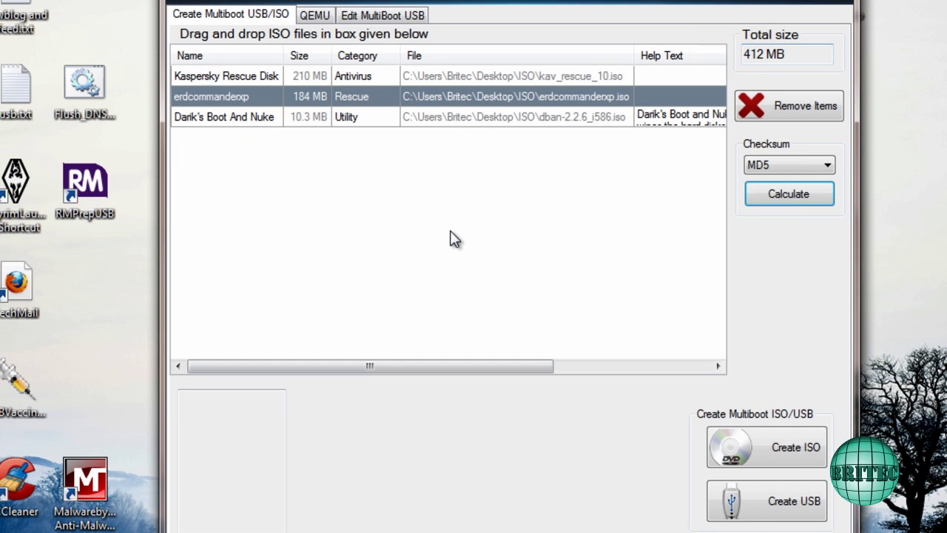
- Leave the XBoot window and open the XBOOT (H:) drive in Windows Explorer to examine its files
{"action": "left_click", "coordinate": [814, 5]}
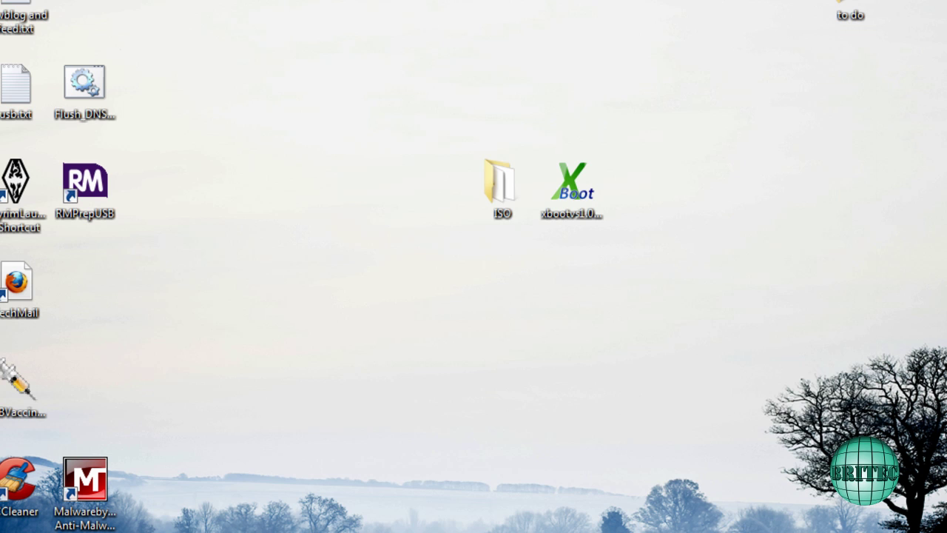
{"action": "key", "text": "super+e"}
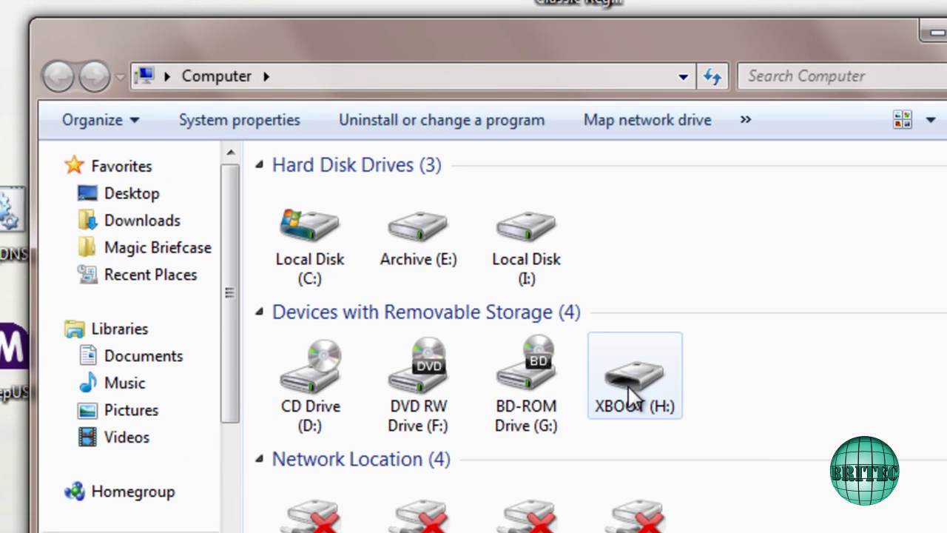
{"action": "double_click", "coordinate": [585, 311]}
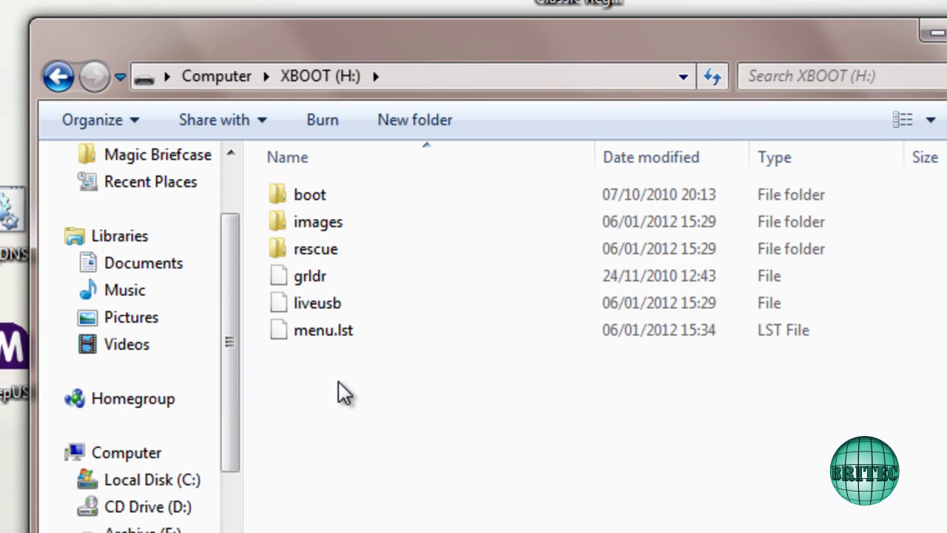